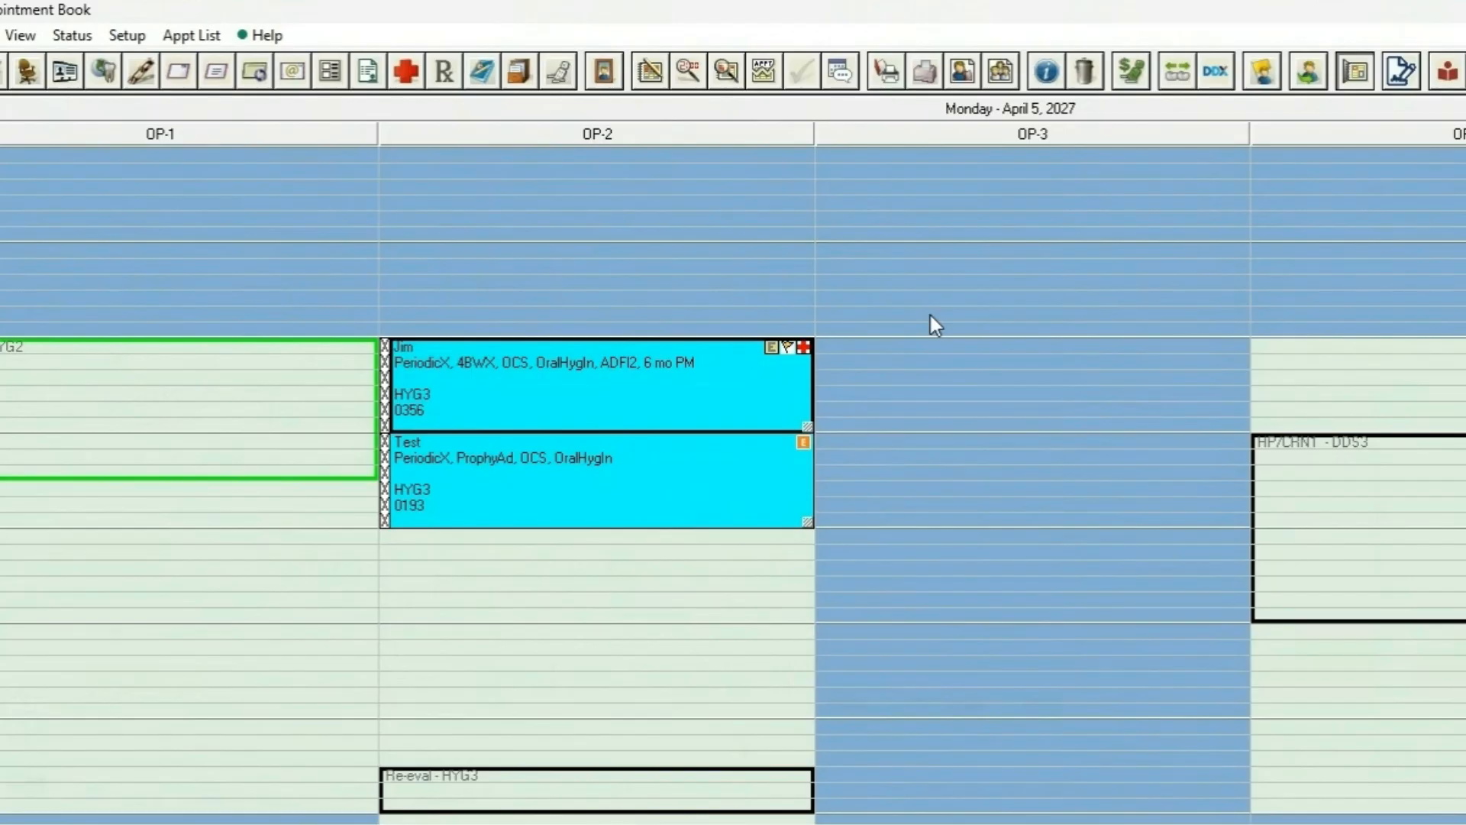
# - Open the 8:00am appointment in OP-2 to view its family alert about BWX's/Verticals, and dismiss the alert
pyautogui.doubleClick(709, 409)
pyautogui.click(1017, 635)
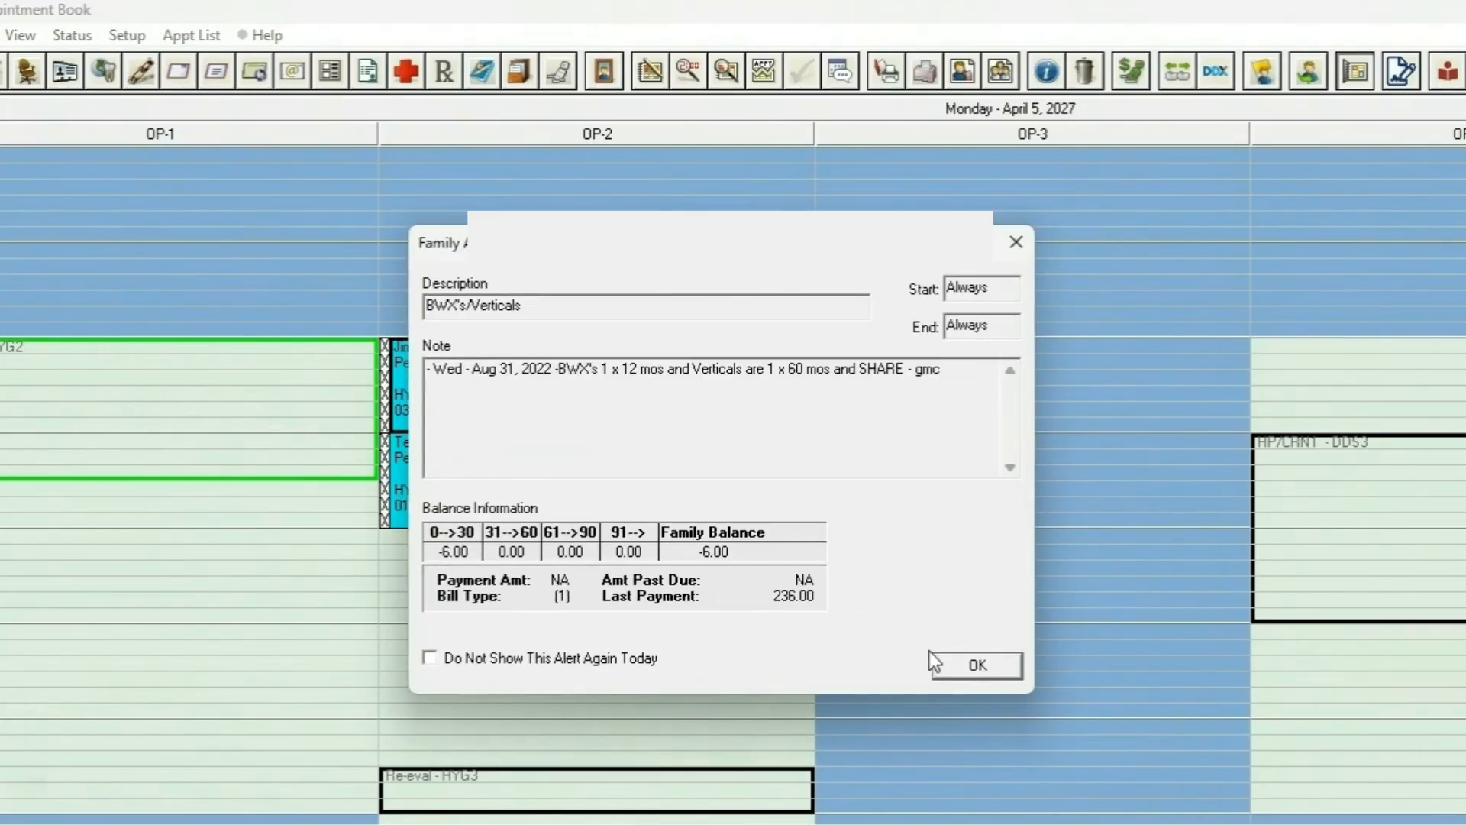
pyautogui.click(951, 661)
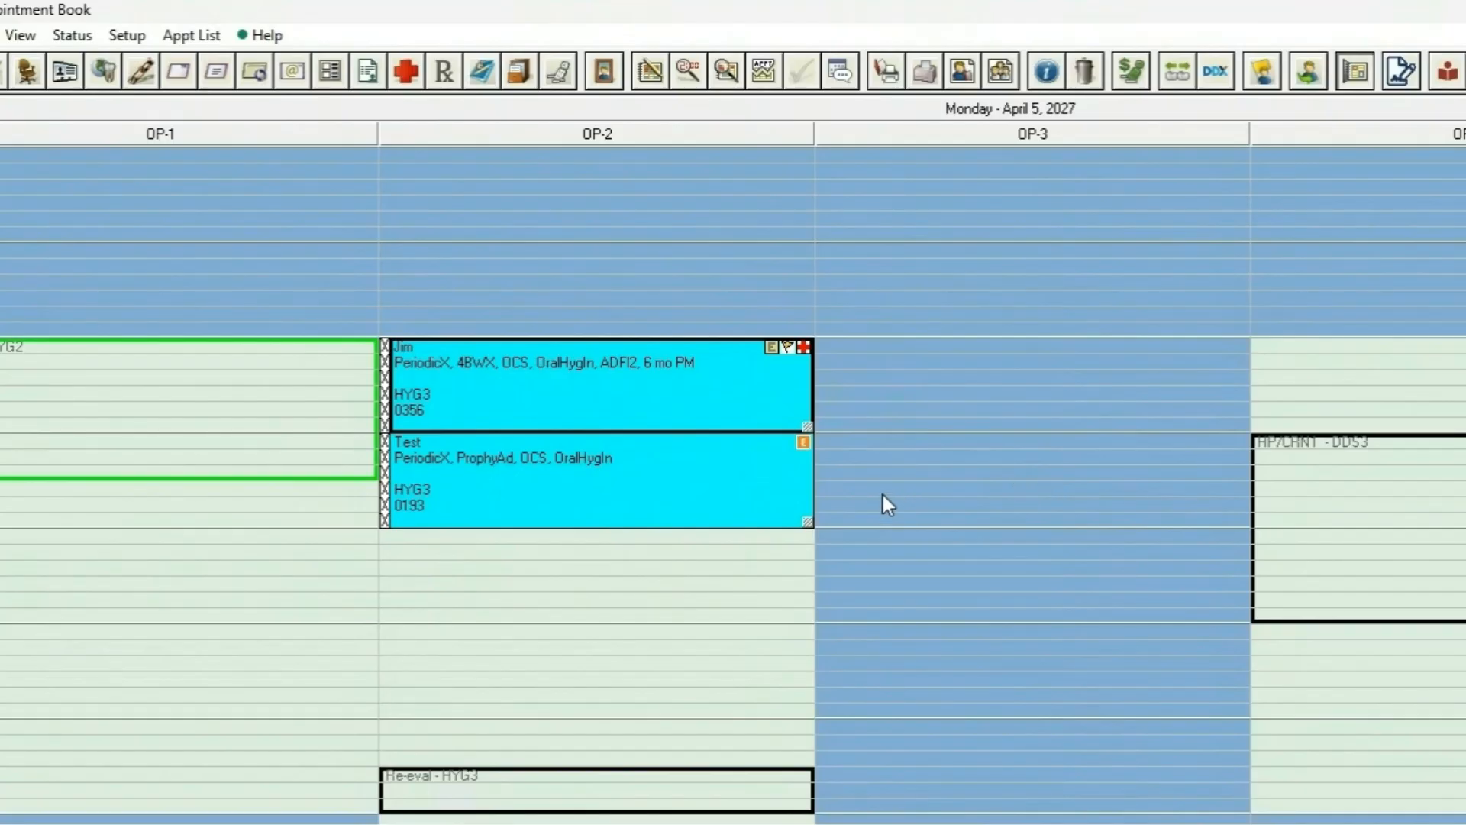
# - Start a new patient alert for the 9:00am appointment's patient in OP-2 and make it always active
pyautogui.click(765, 483)
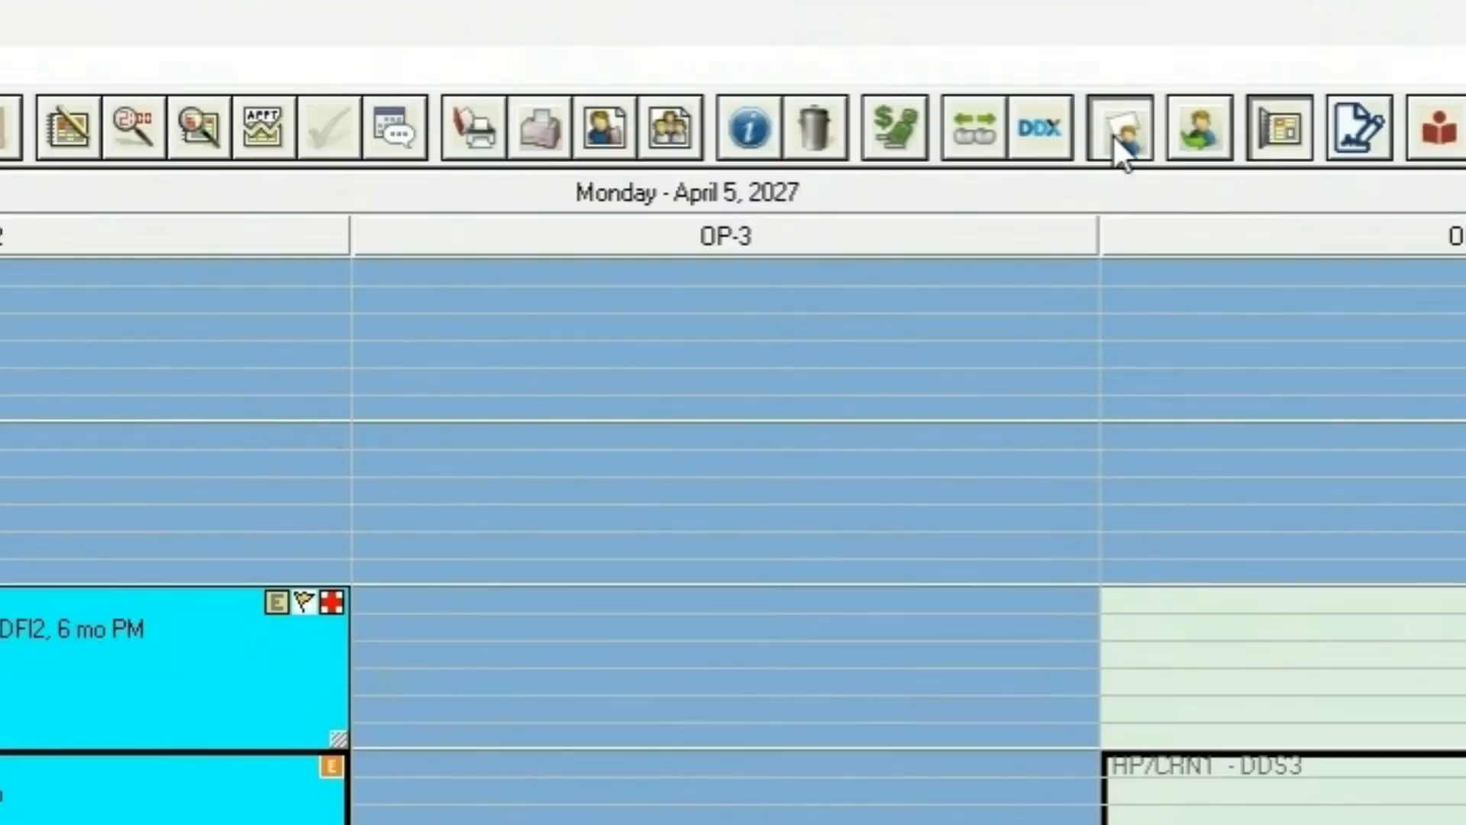
pyautogui.click(938, 172)
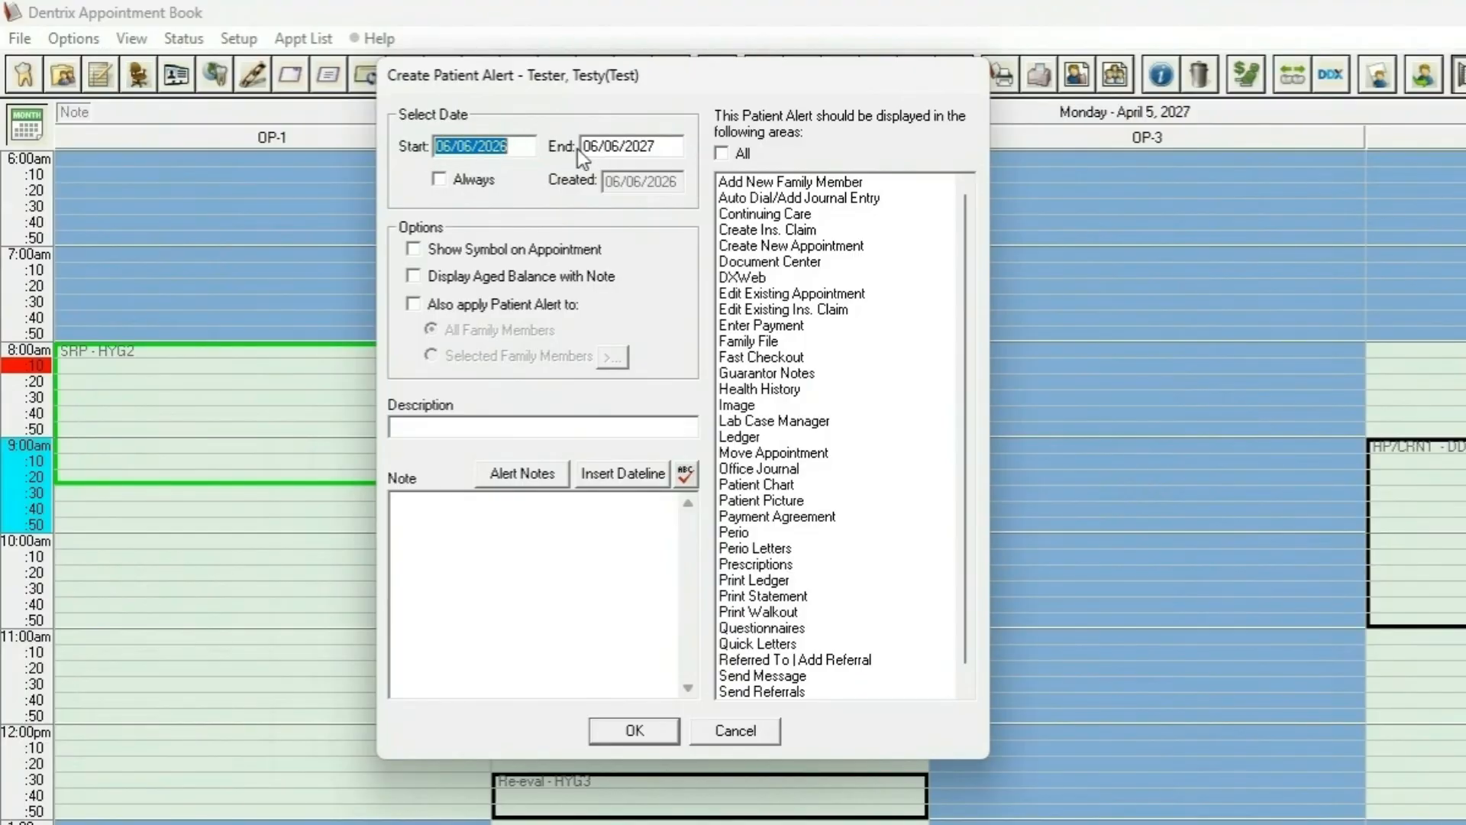
pyautogui.click(469, 183)
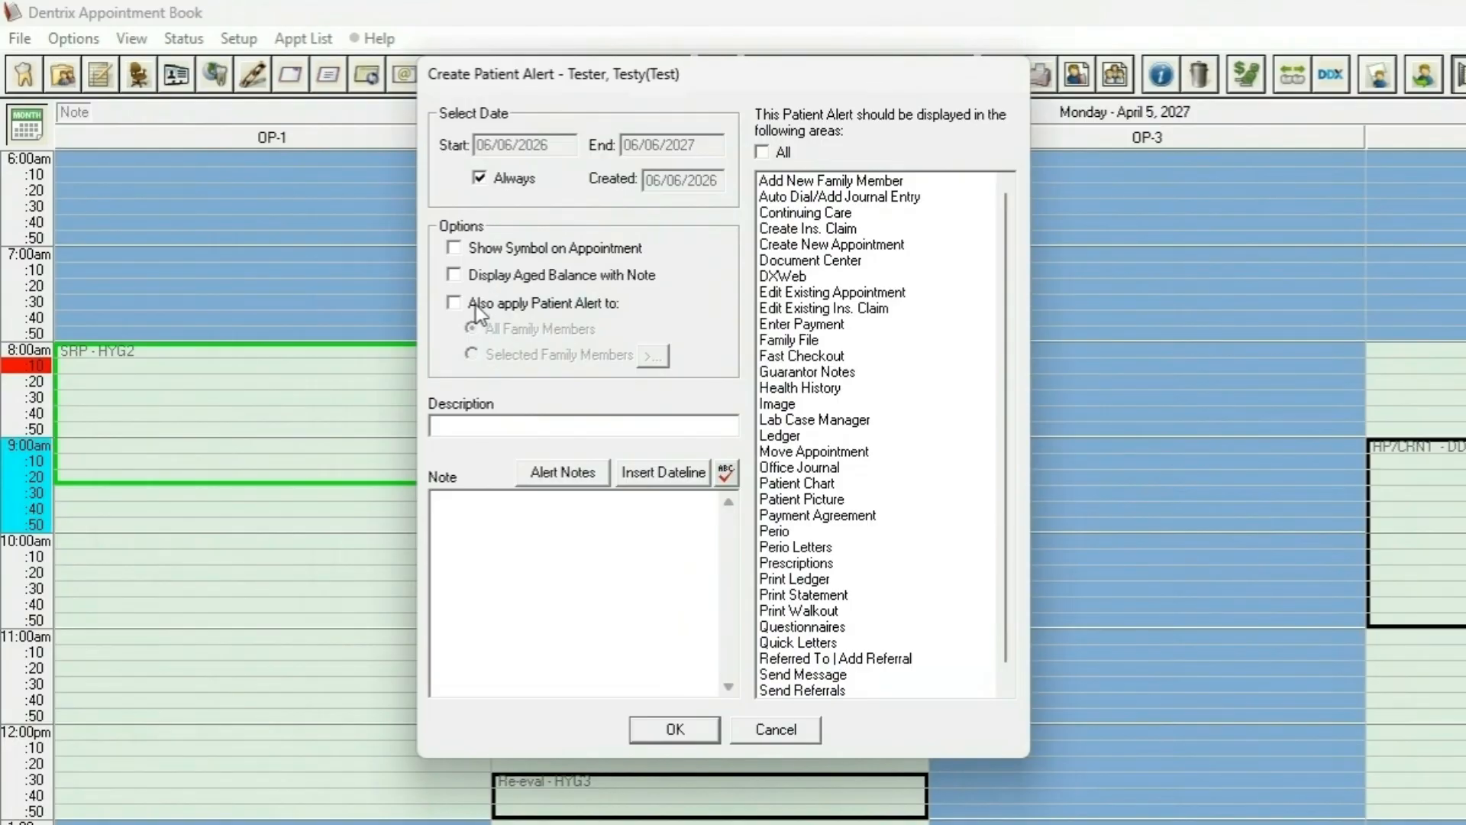
pyautogui.click(478, 305)
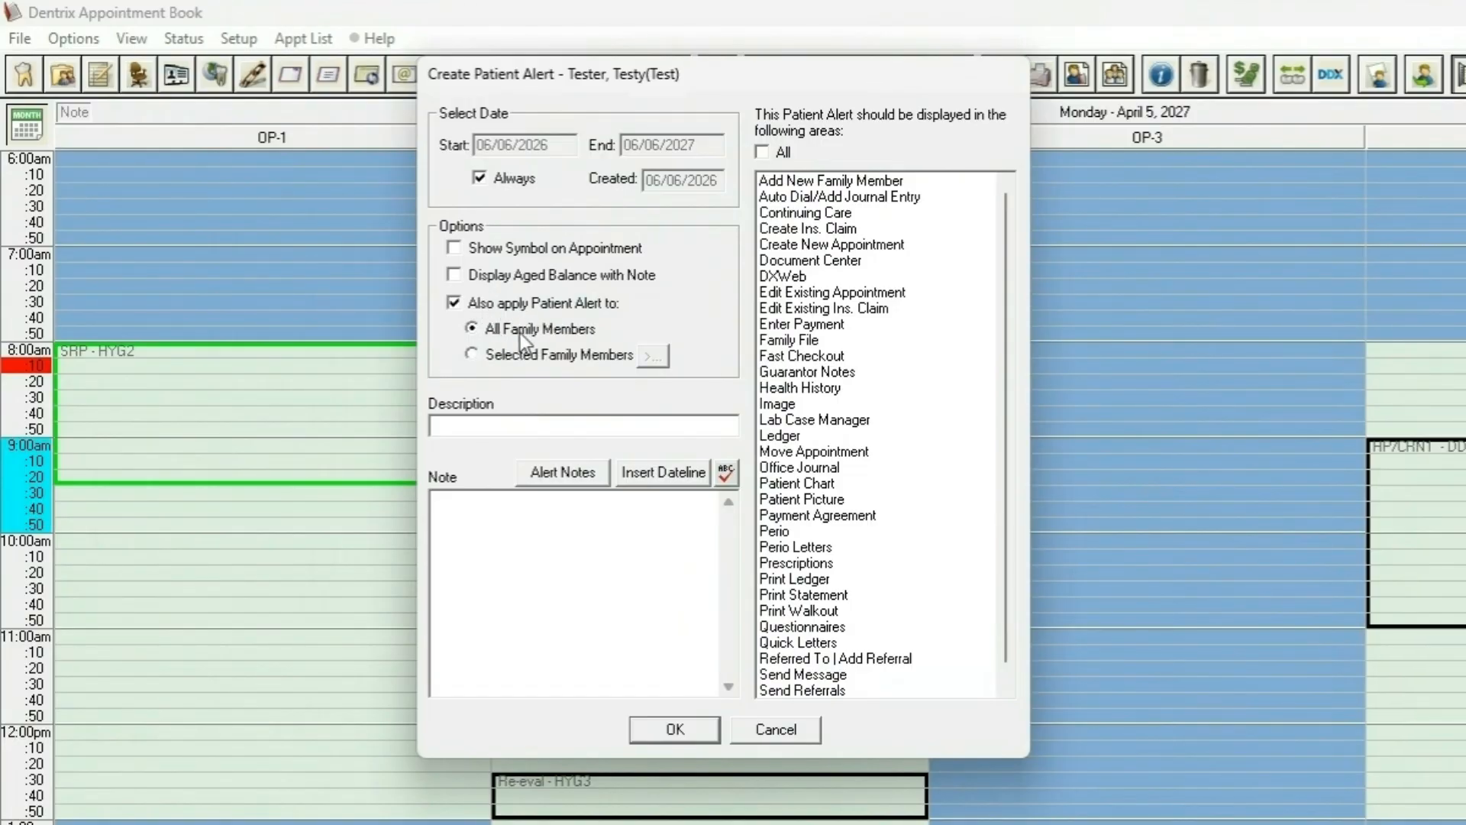
pyautogui.click(584, 355)
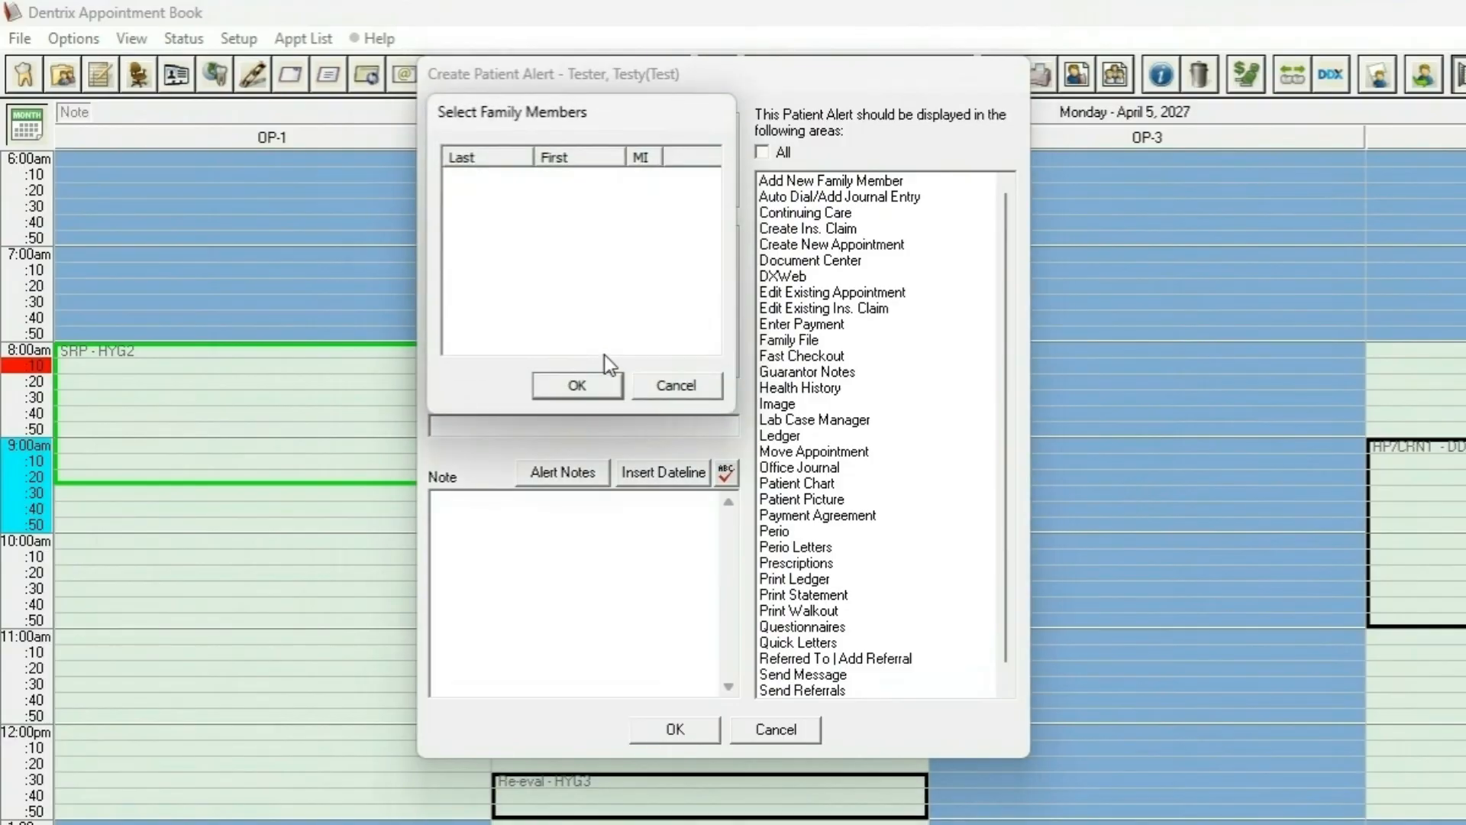
pyautogui.click(663, 384)
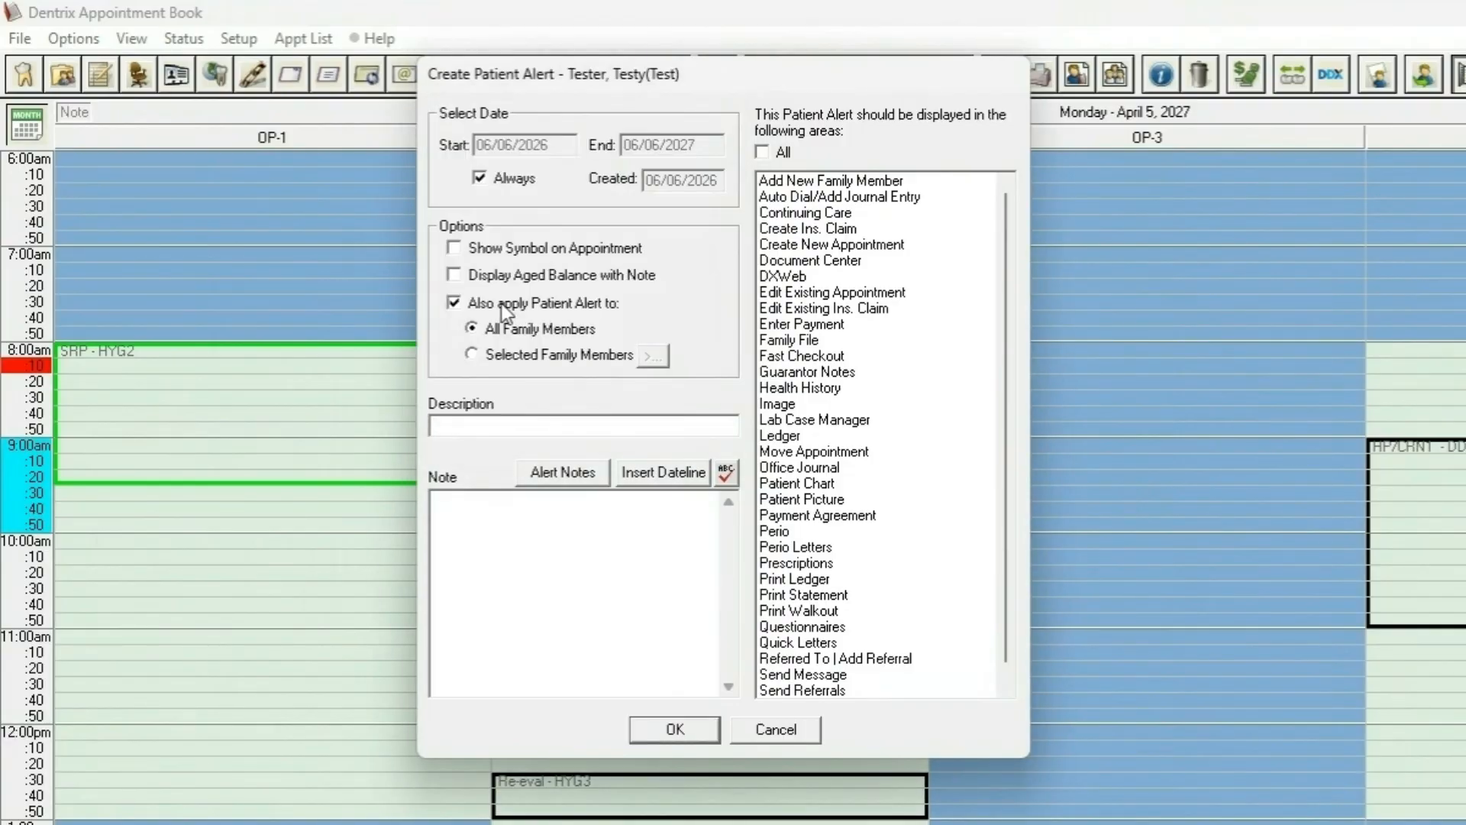
pyautogui.click(468, 305)
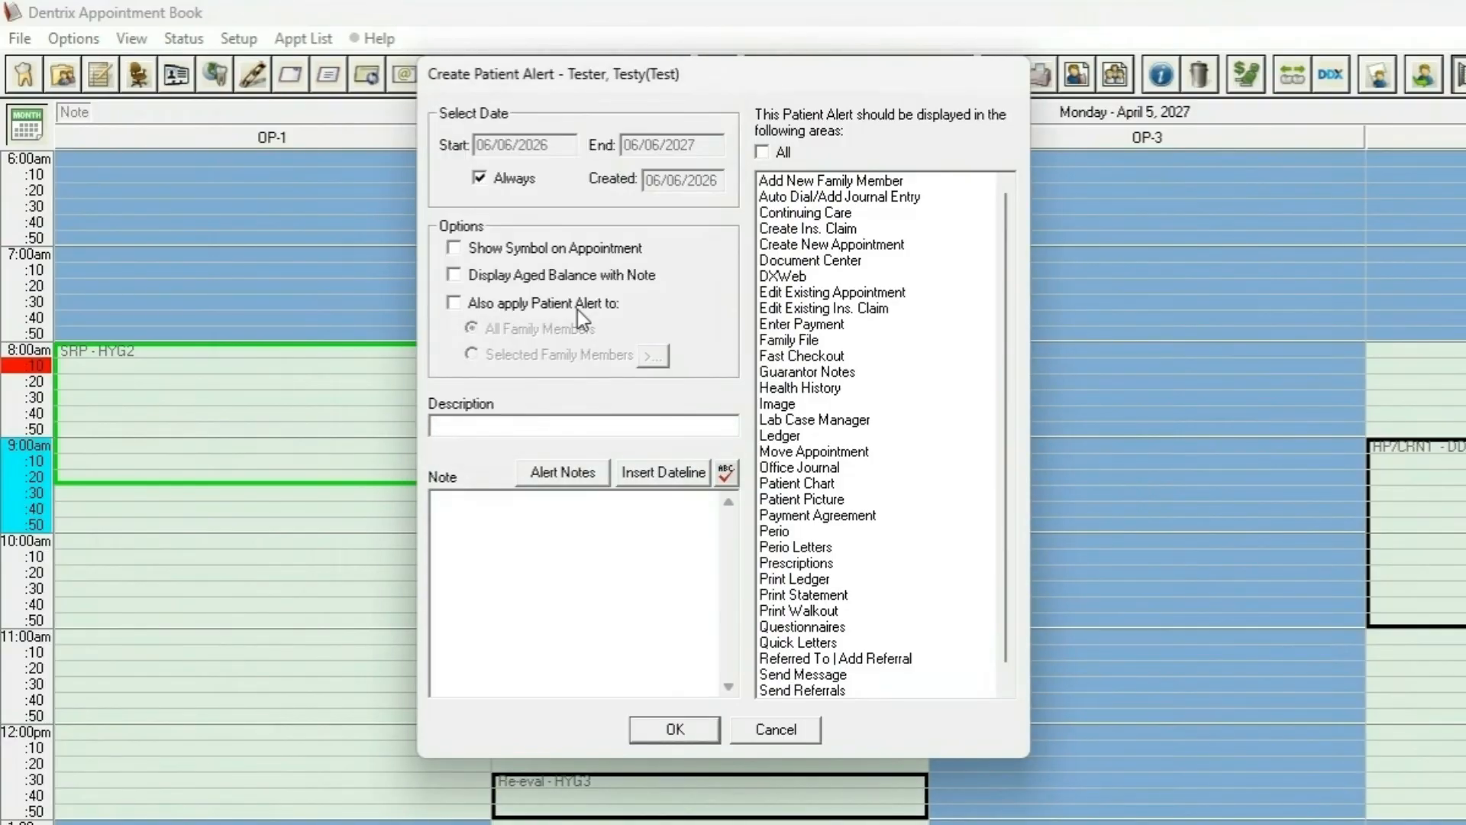
# - Insert the predefined alert note "Verify/update patient insurance." into the alert's note
pyautogui.click(511, 508)
pyautogui.click(570, 470)
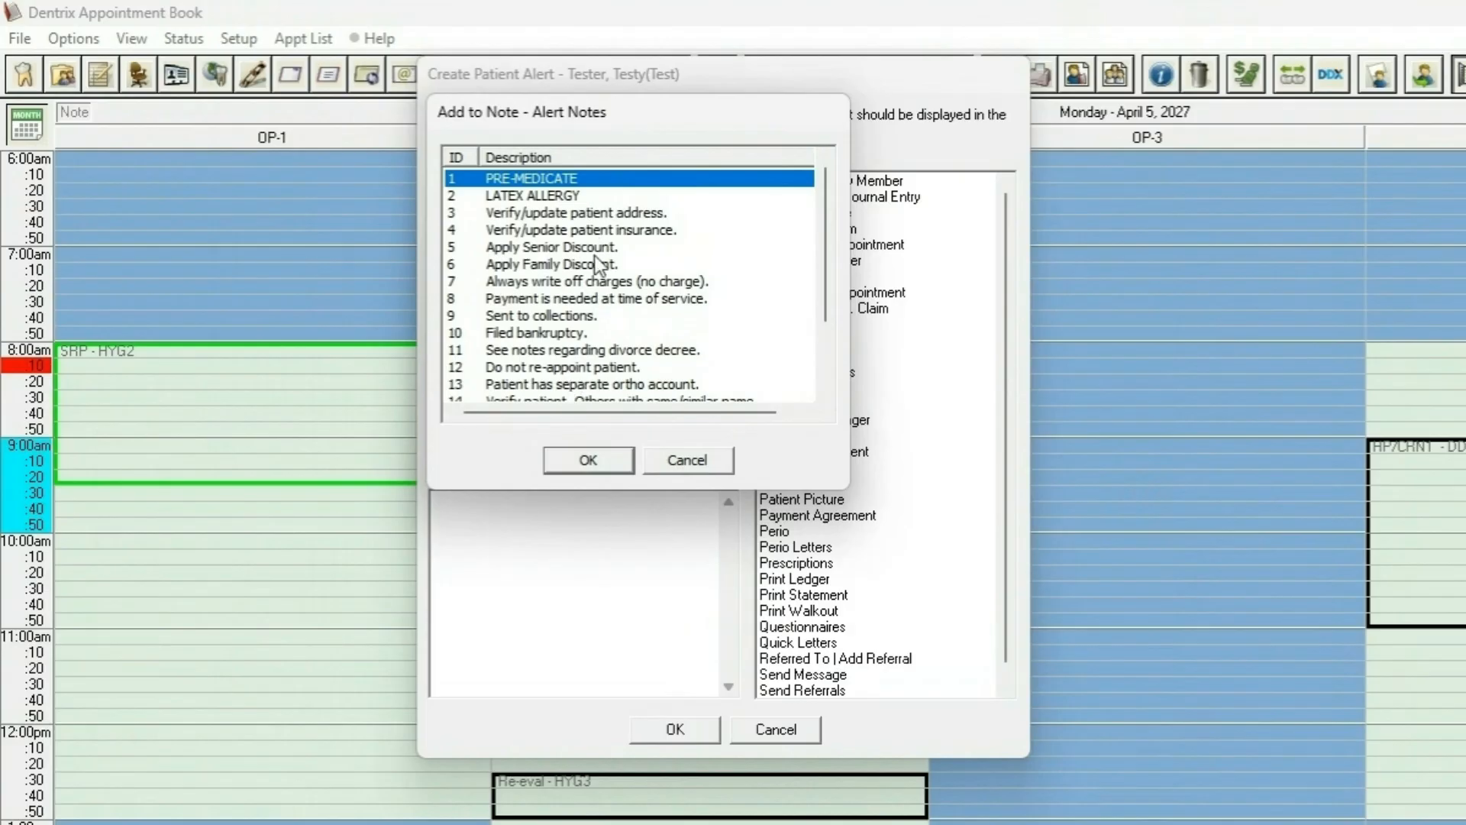
pyautogui.click(556, 231)
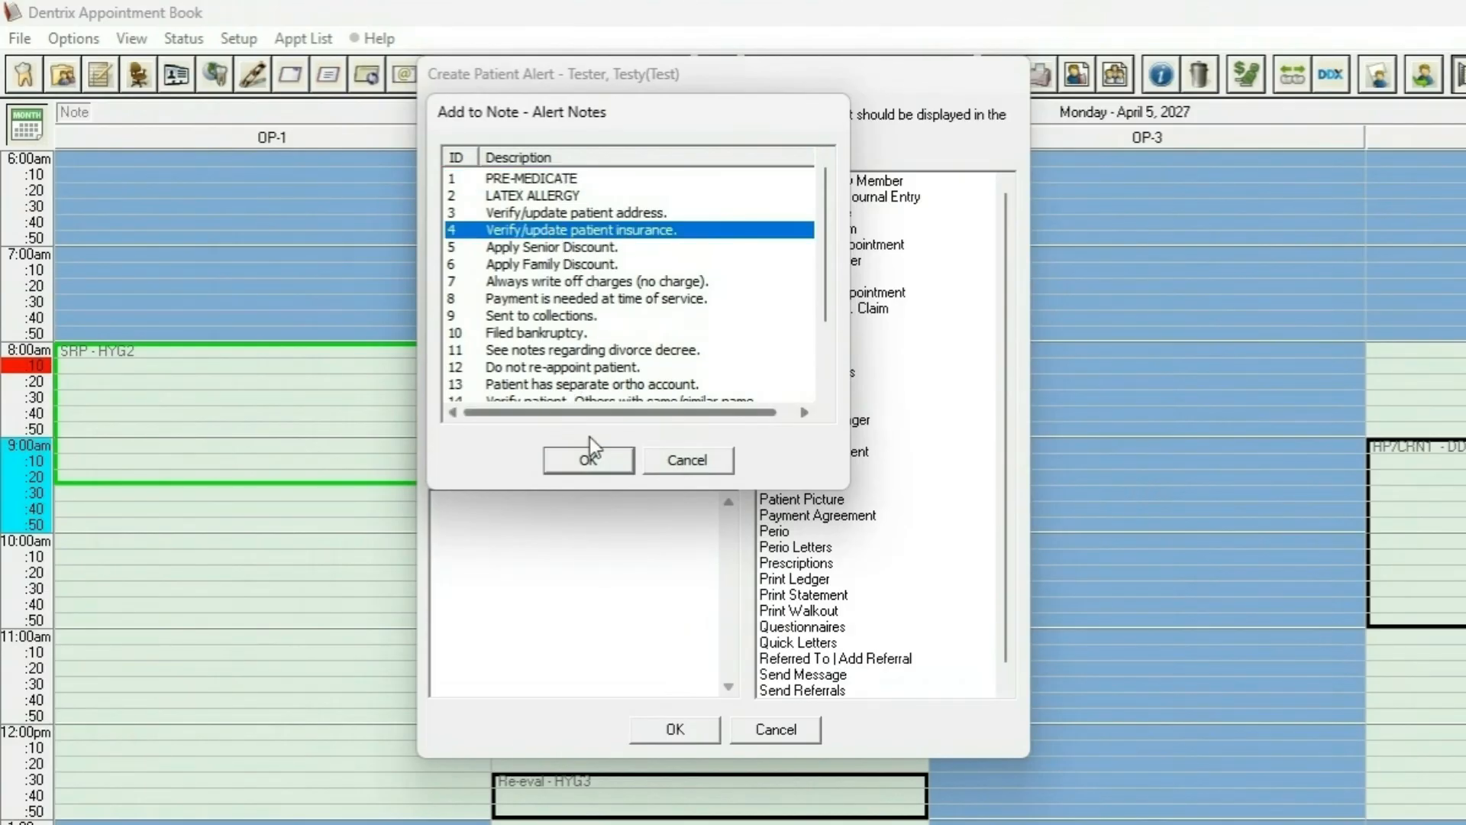
pyautogui.click(595, 462)
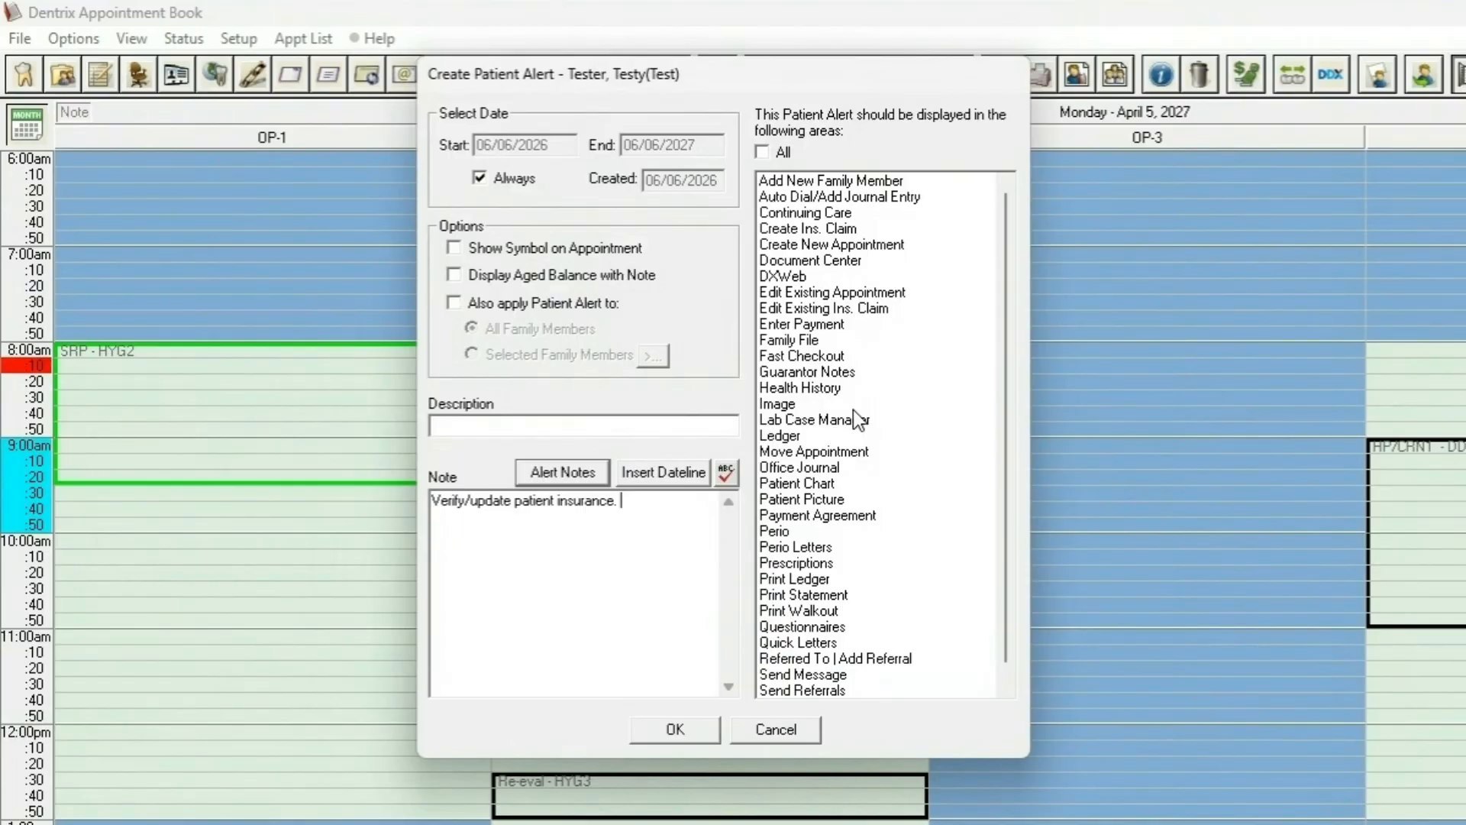
# - Save the alert as INS with an appointment symbol, displayed in Create New Appointment, Edit Existing Appointment, Family File and Patient Chart
pyautogui.click(791, 154)
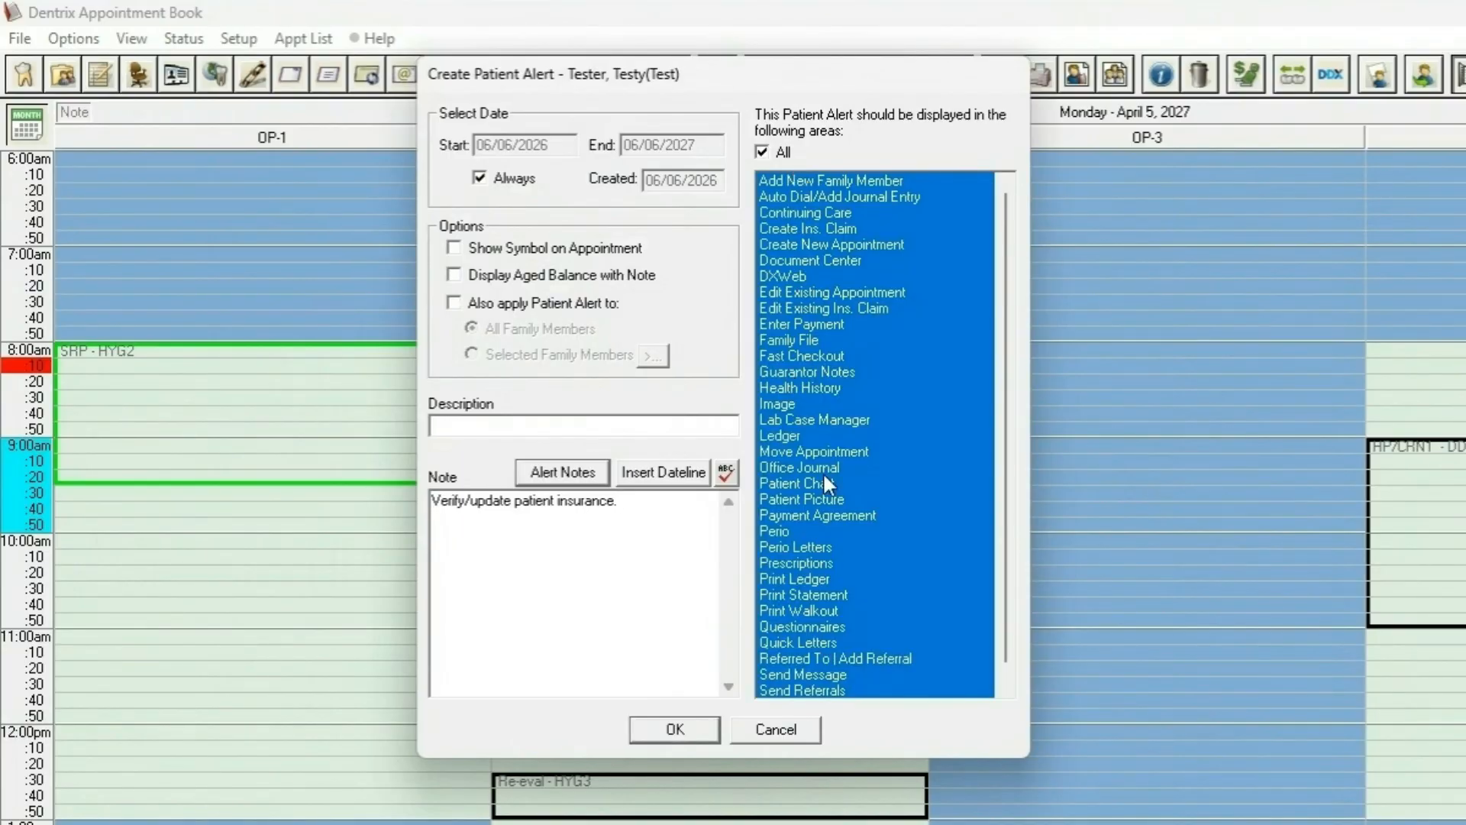
pyautogui.click(778, 151)
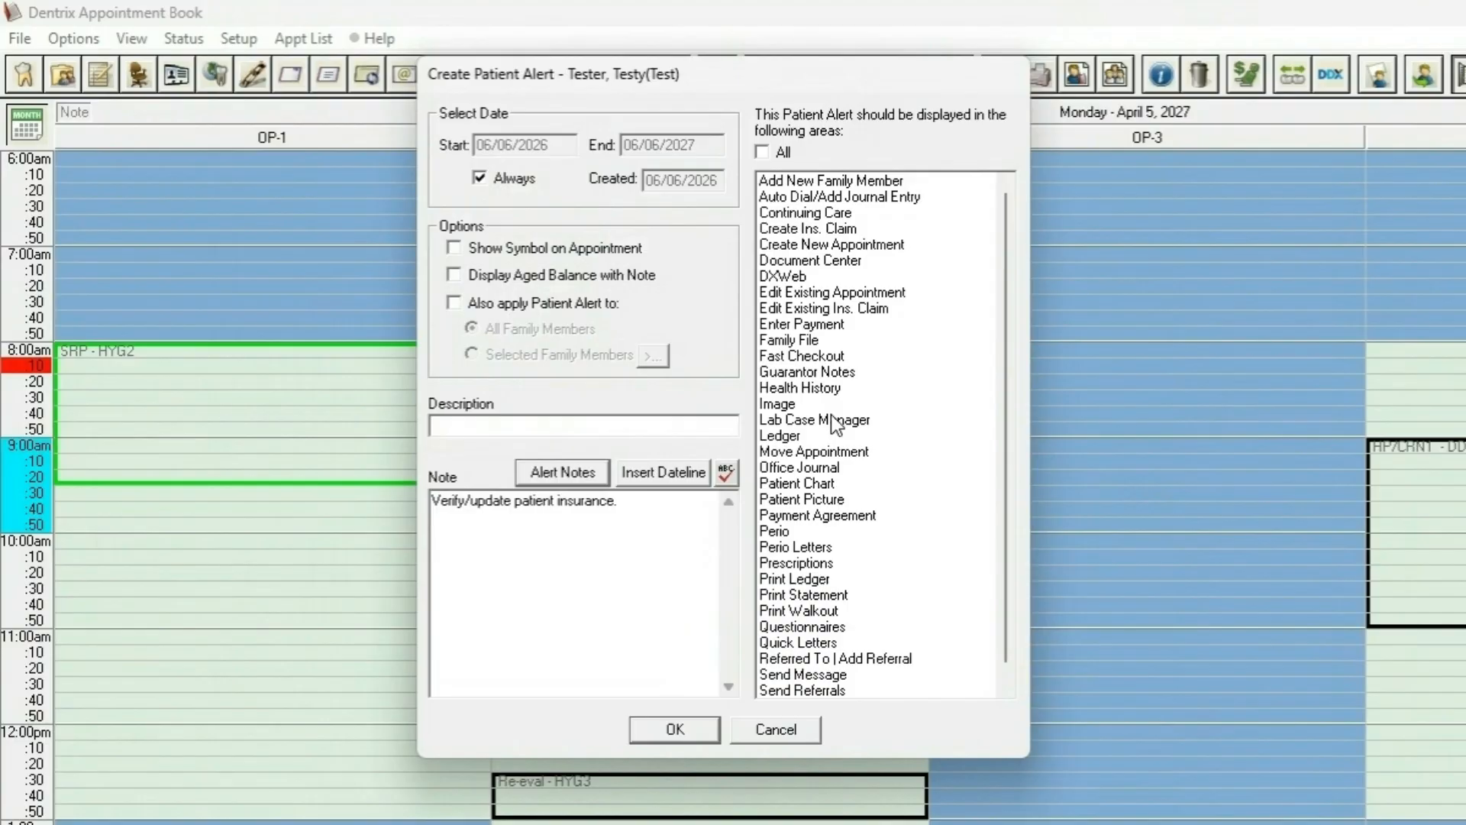
pyautogui.scroll(-1, 836, 455)
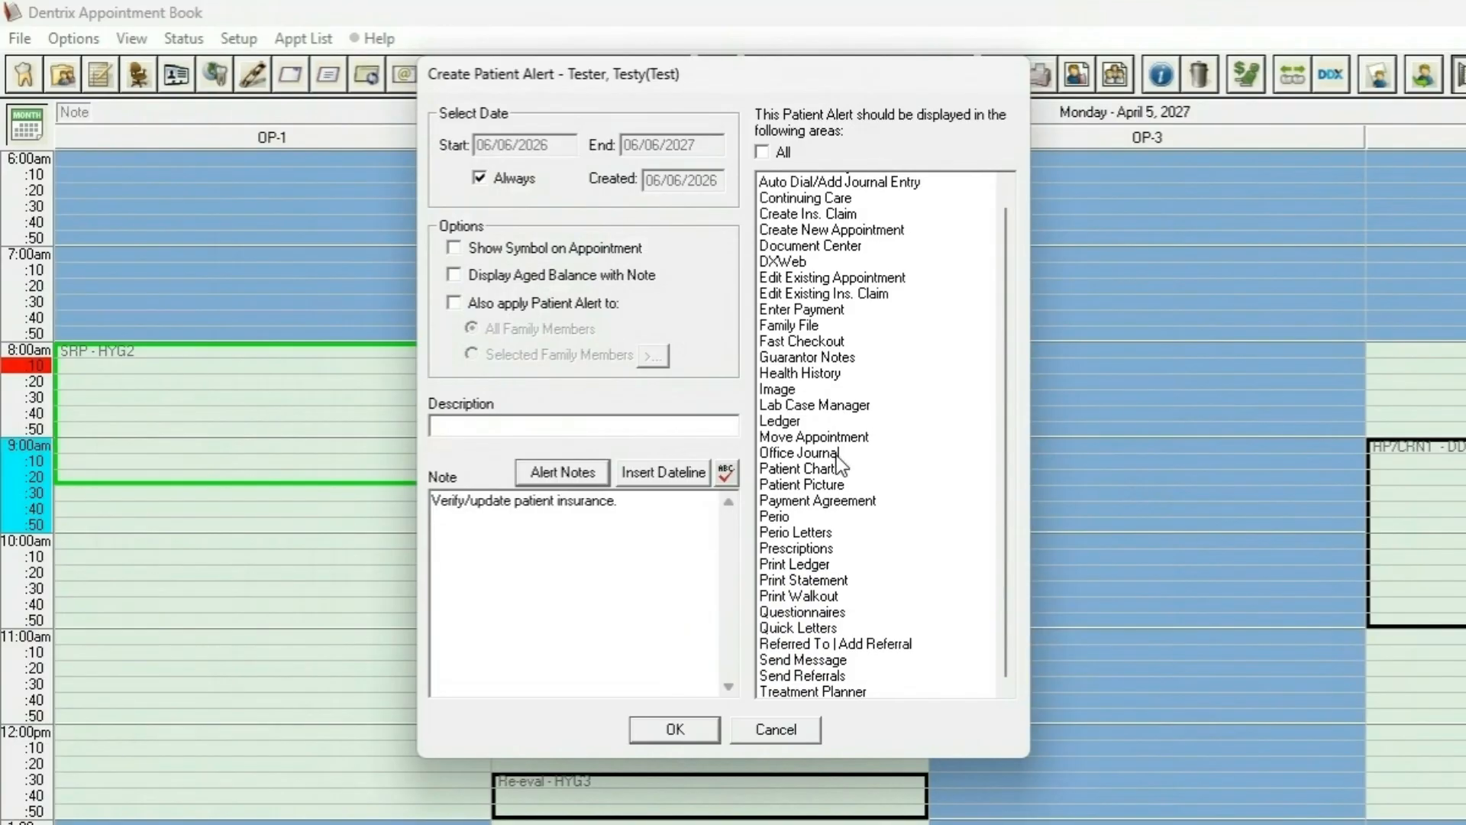
pyautogui.scroll(1, 836, 456)
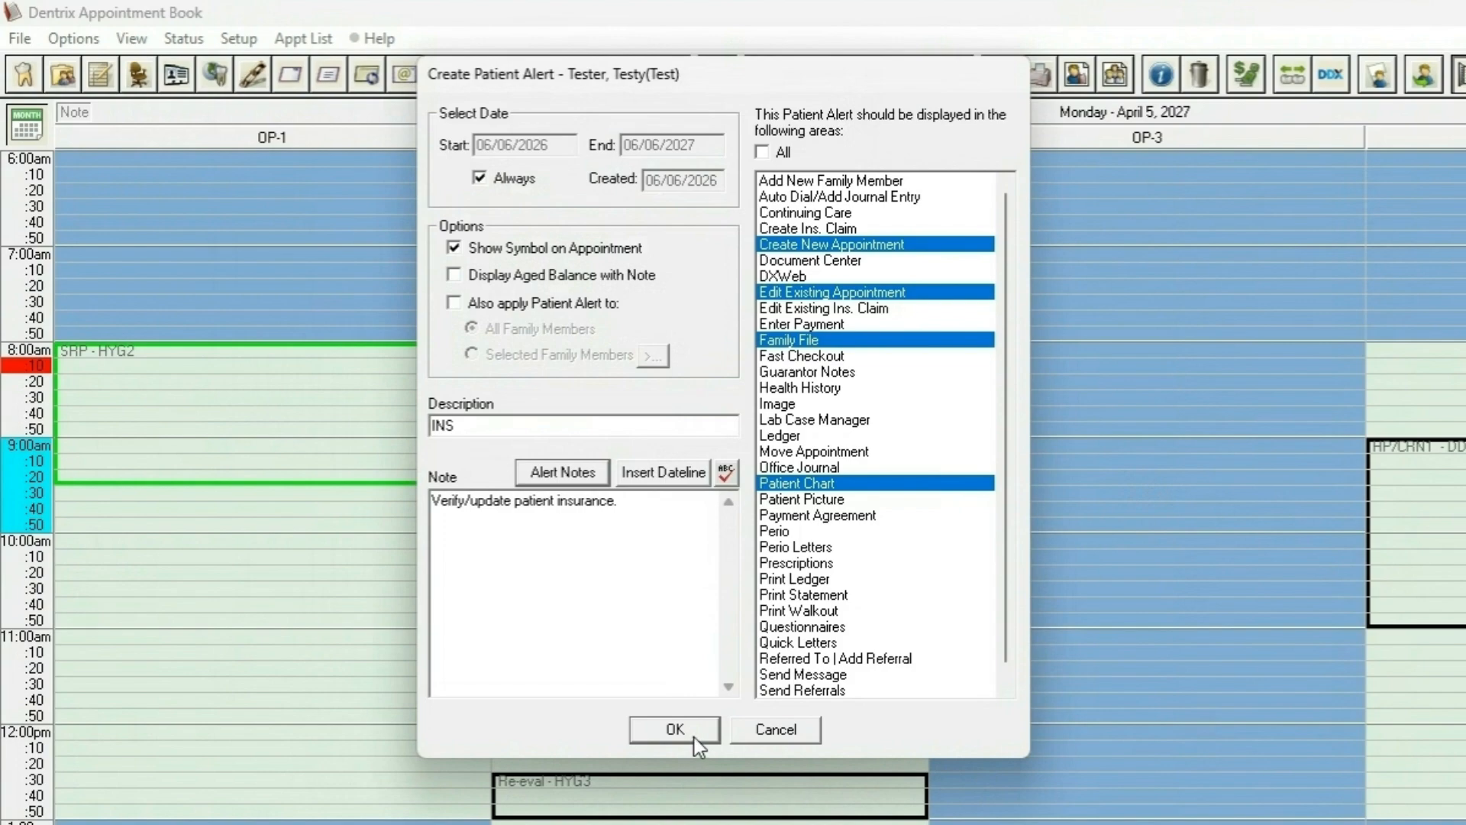
pyautogui.click(696, 734)
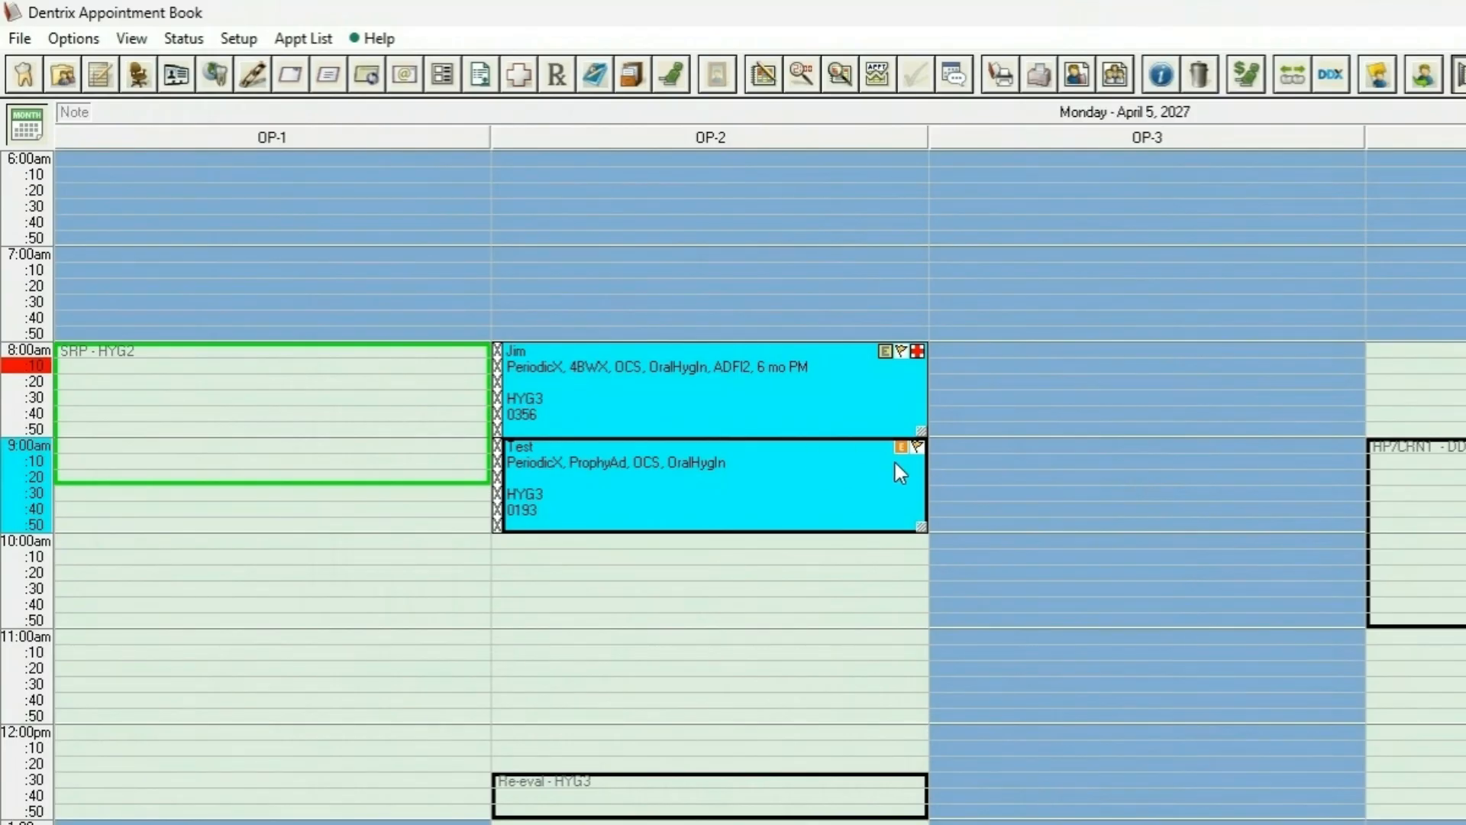
# - Open the 9:00am appointment in OP-2 to view its INS patient alert, and dismiss the alert
pyautogui.doubleClick(678, 473)
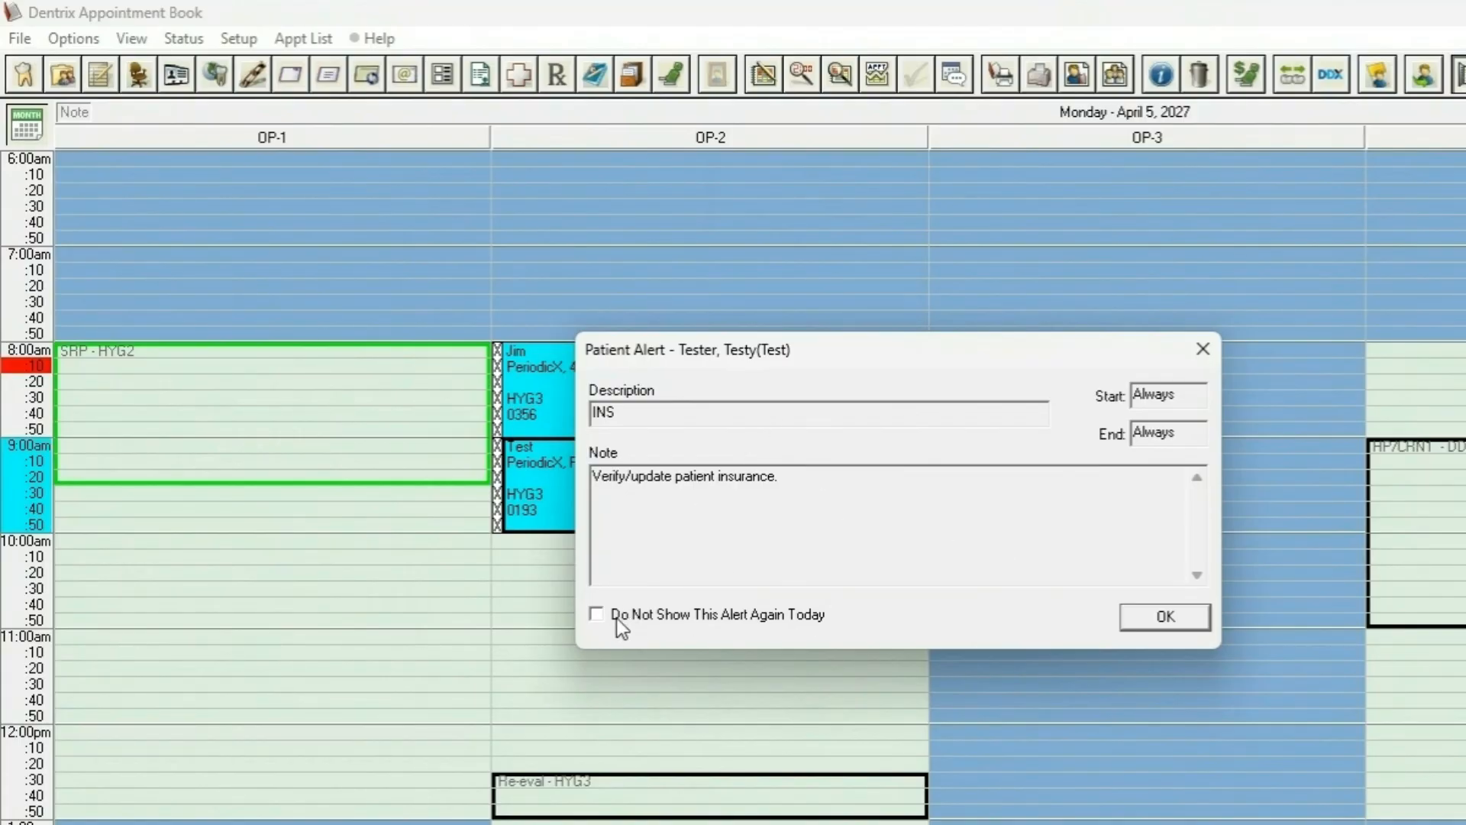
pyautogui.click(754, 617)
pyautogui.press('Return')
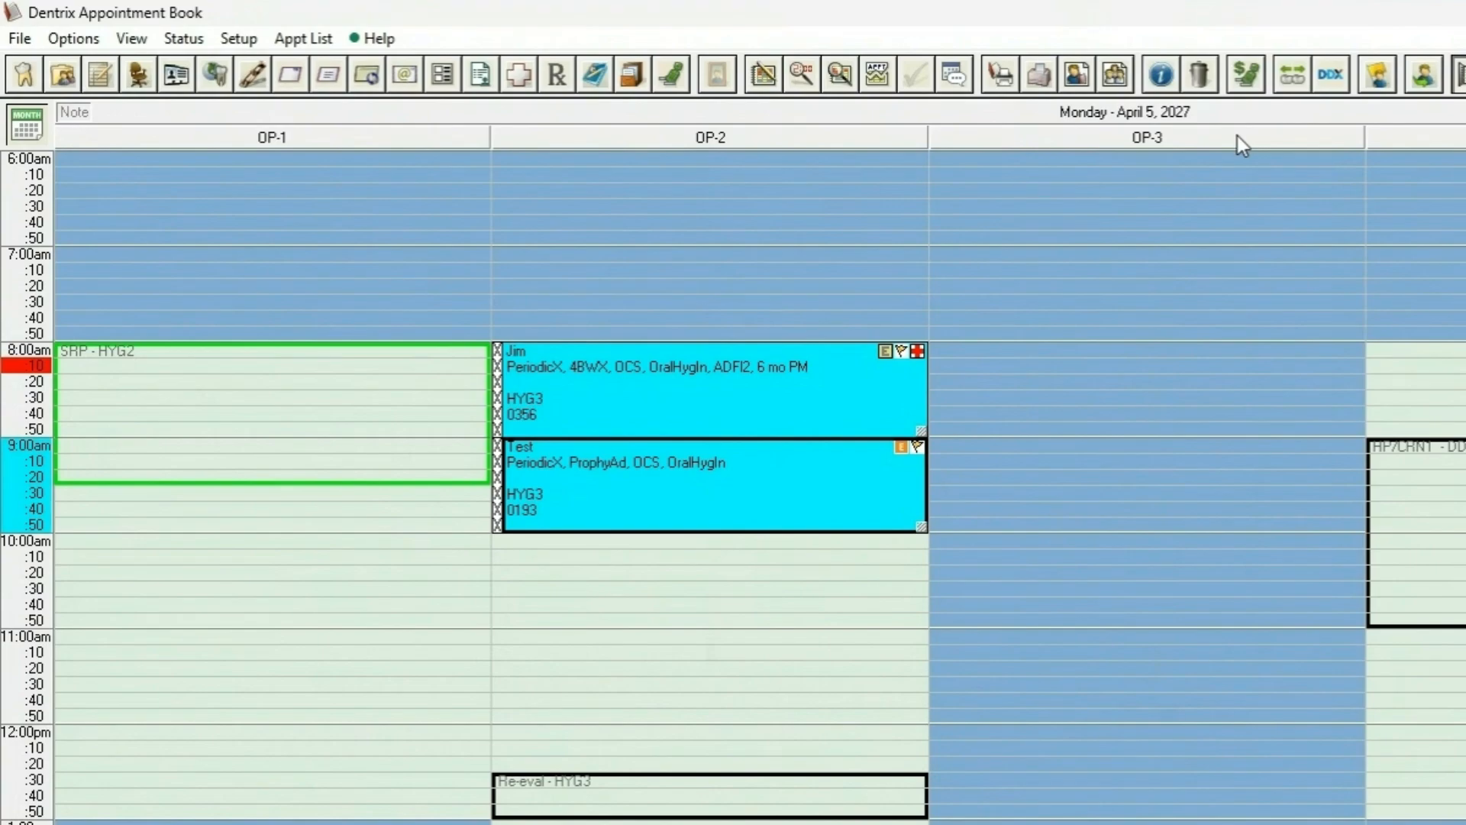
# - Open the patient's alert list, view the INS alert's edit form, and permanently delete that alert
pyautogui.click(1373, 74)
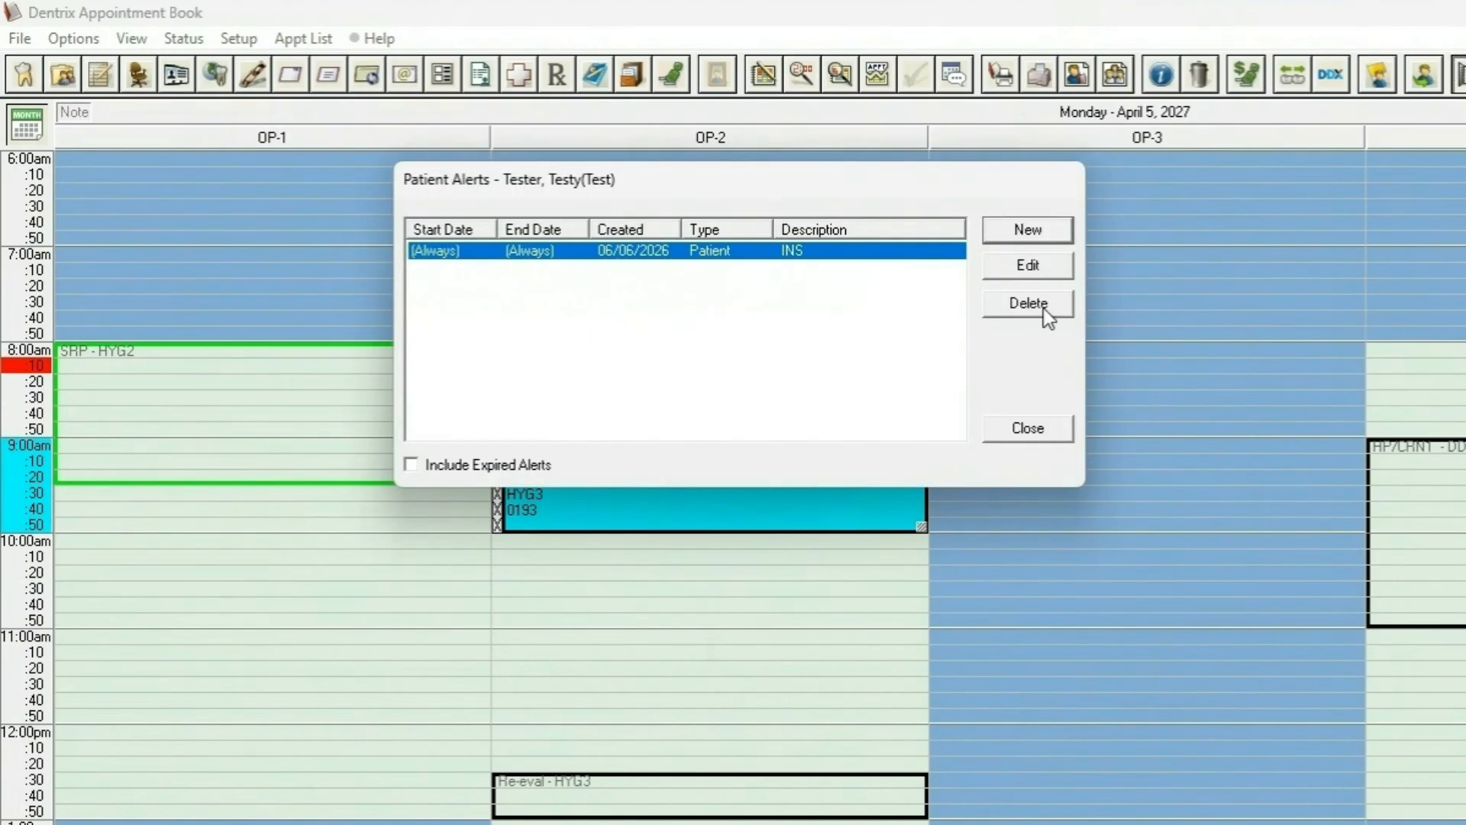
pyautogui.click(1010, 265)
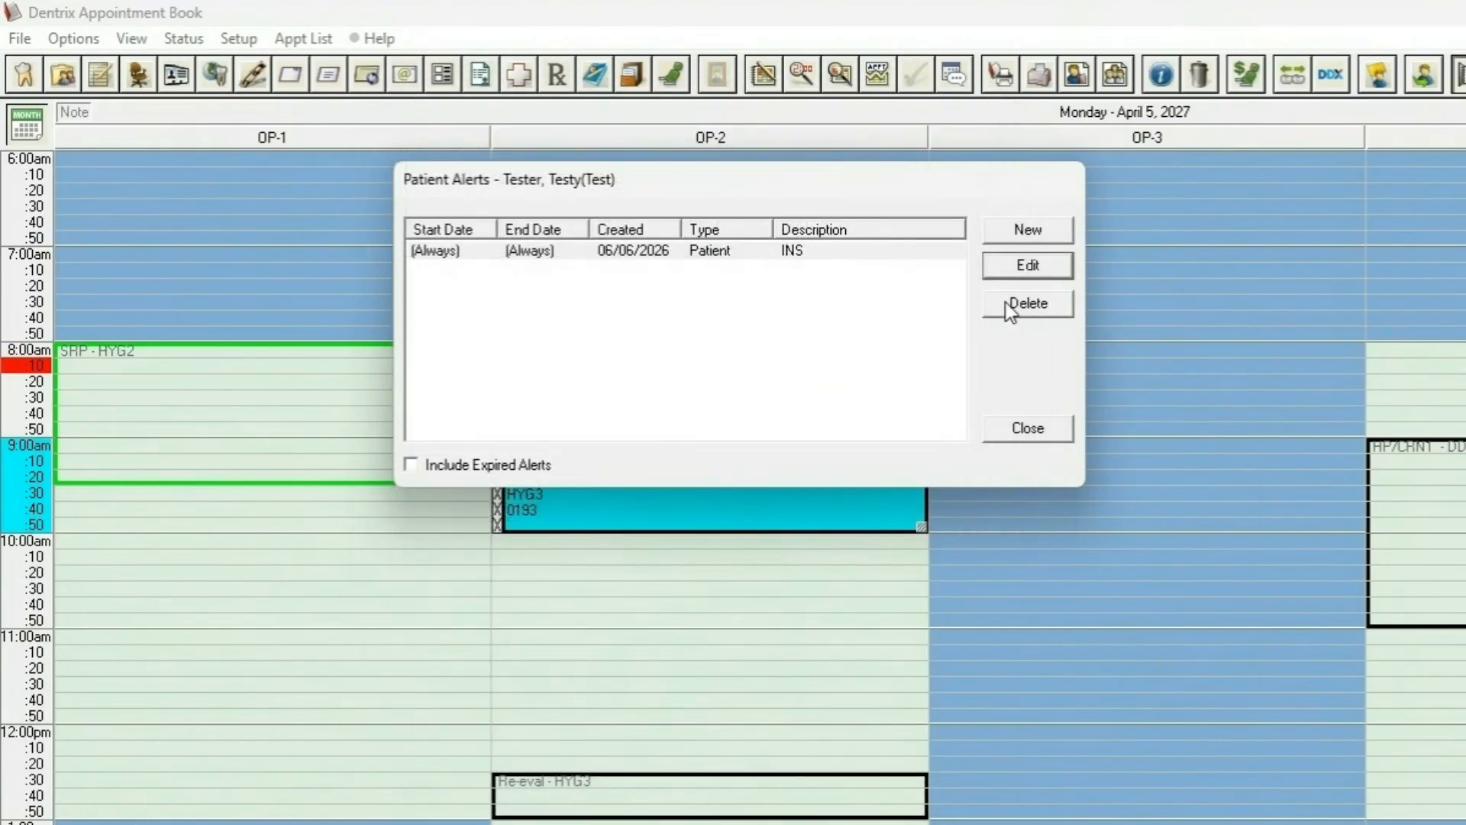
pyautogui.click(1008, 306)
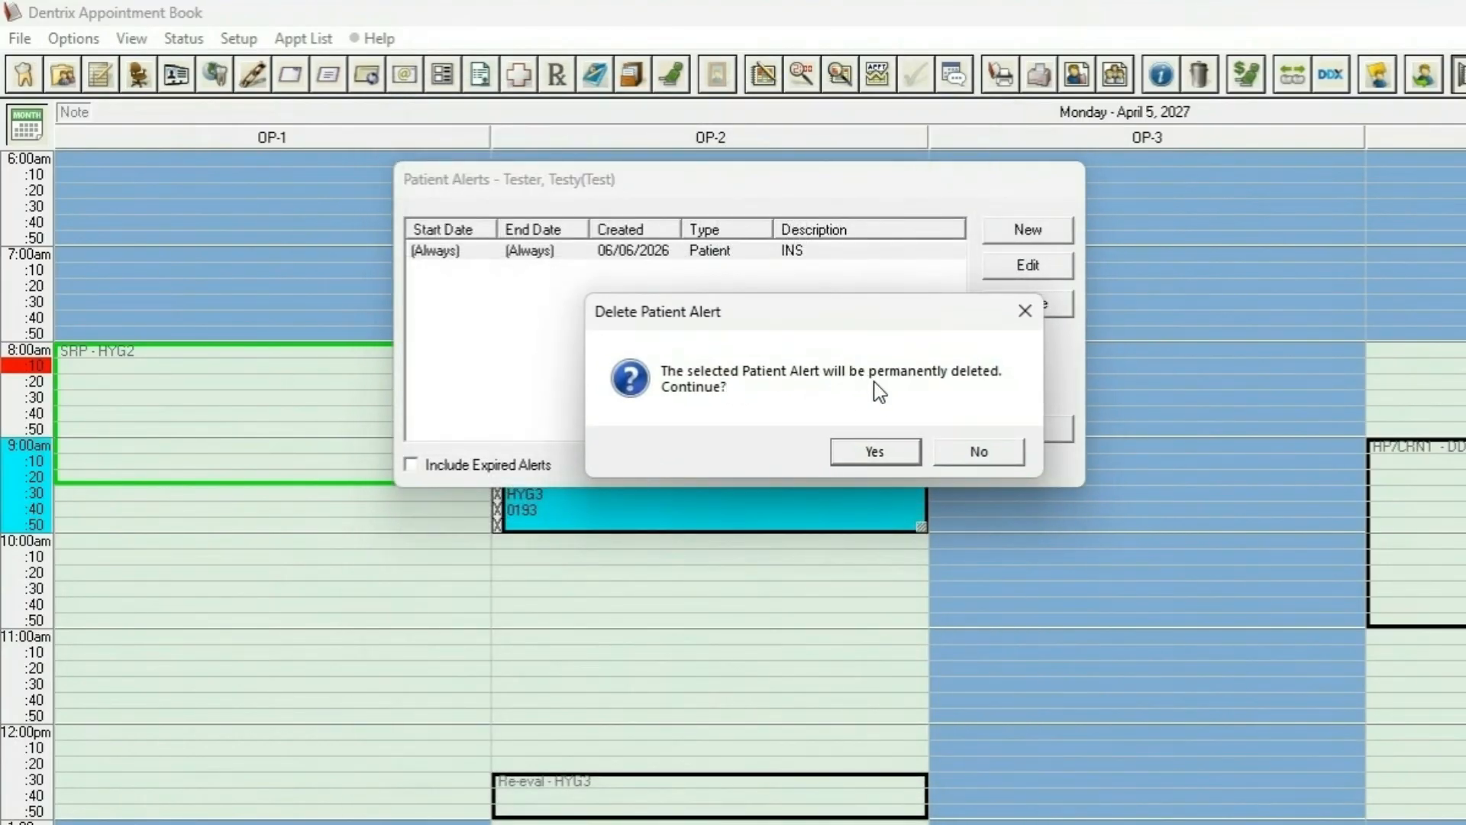
pyautogui.click(859, 443)
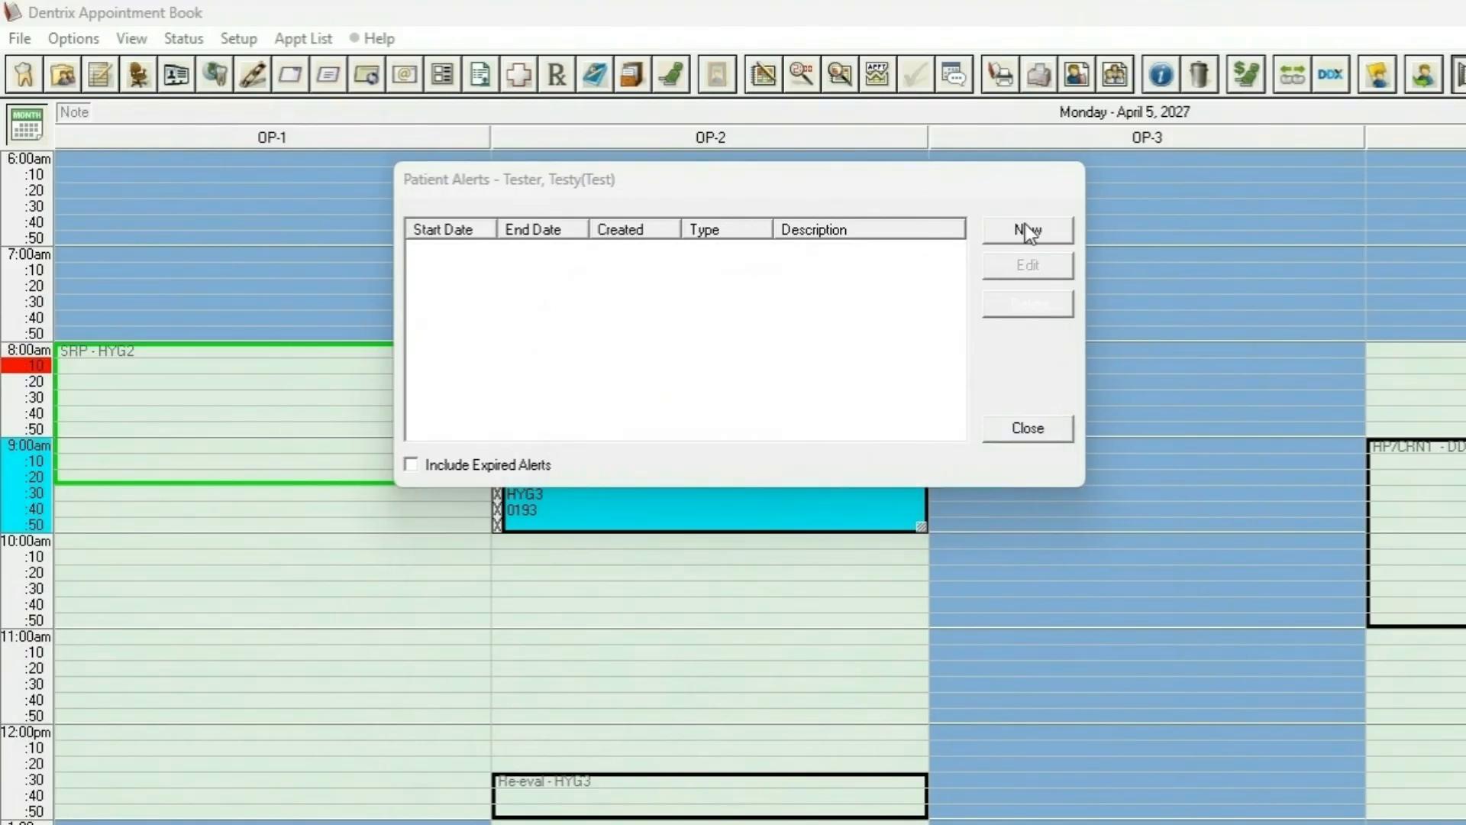
pyautogui.click(1025, 231)
pyautogui.moveTo(838, 103); pyautogui.dragTo(839, 81)
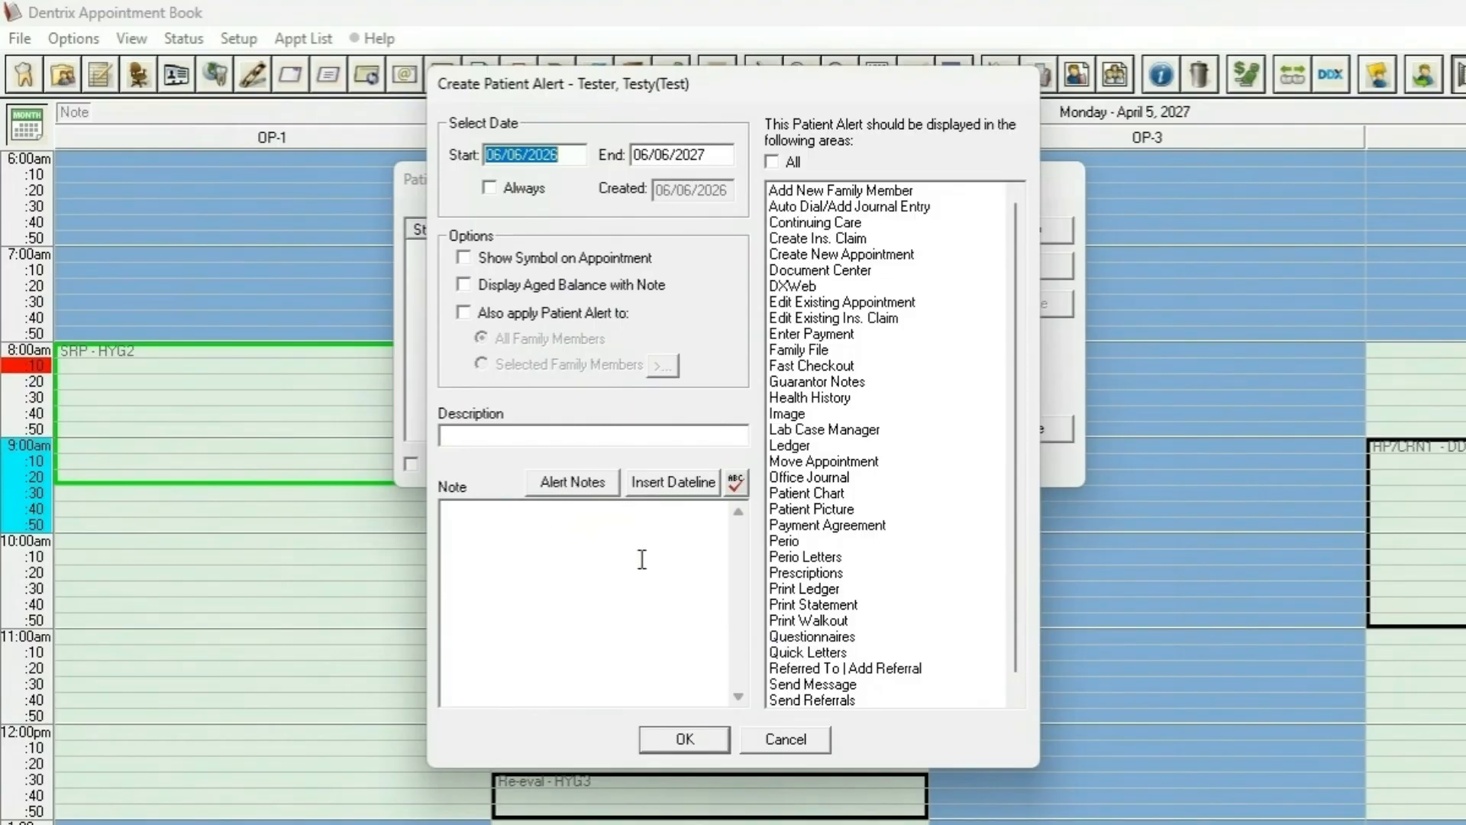
pyautogui.click(771, 737)
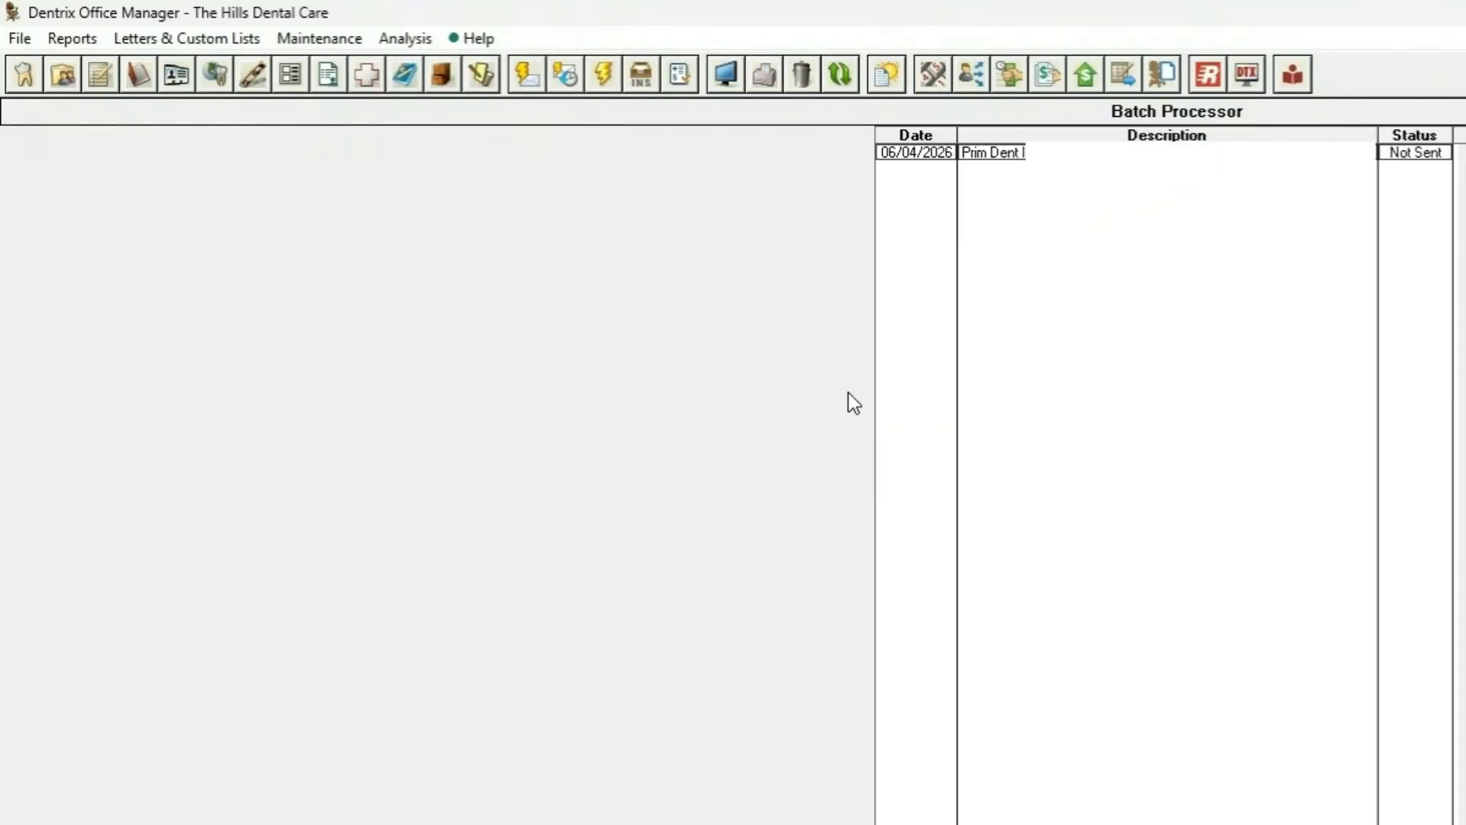
# - In Office Manager, open the Alert Notes setup for custom notes and examine the predefined alert note definitions
pyautogui.click(345, 39)
pyautogui.moveTo(403, 97)
pyautogui.moveTo(726, 329)
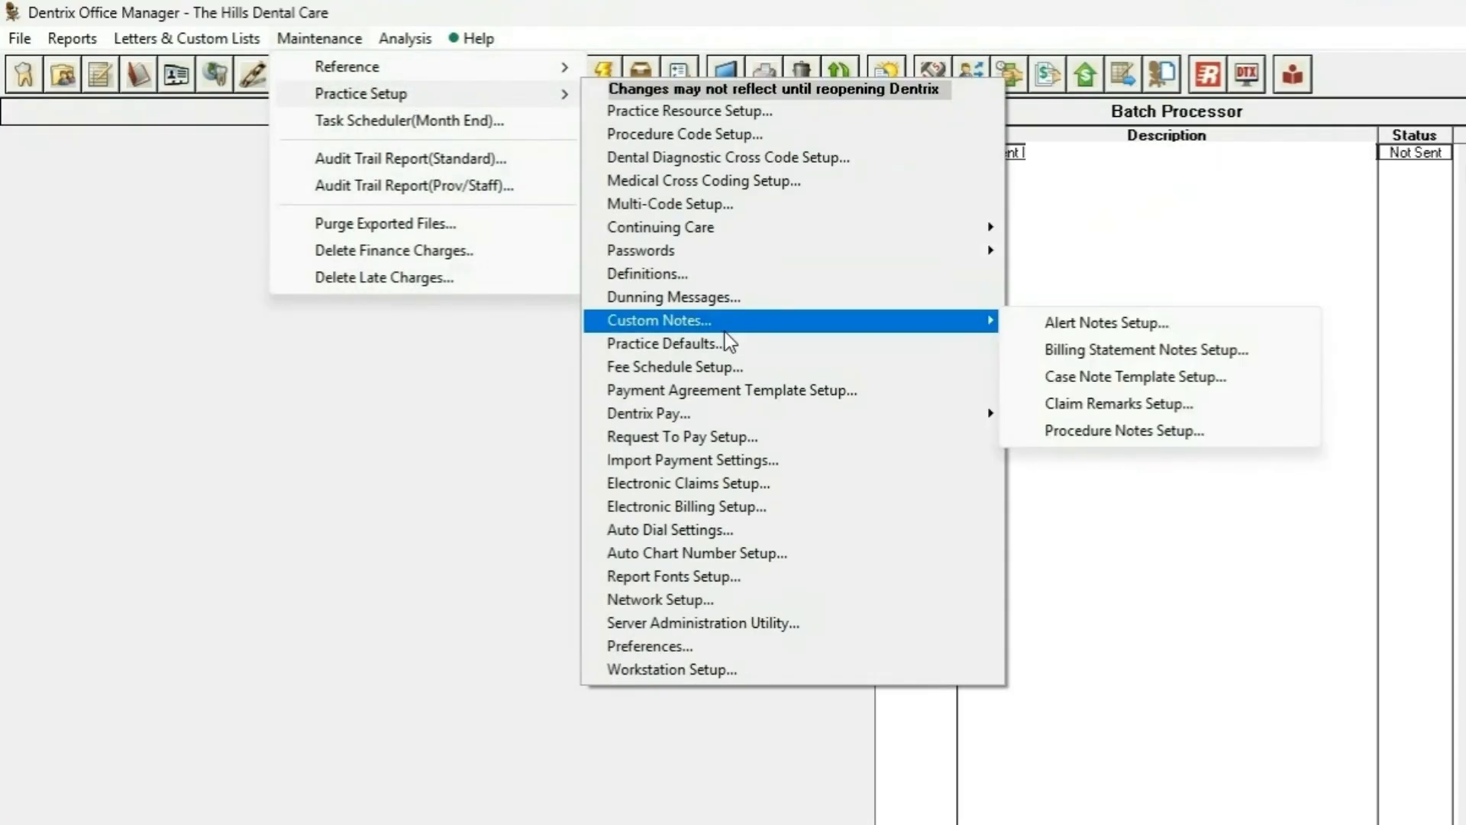
pyautogui.click(1056, 327)
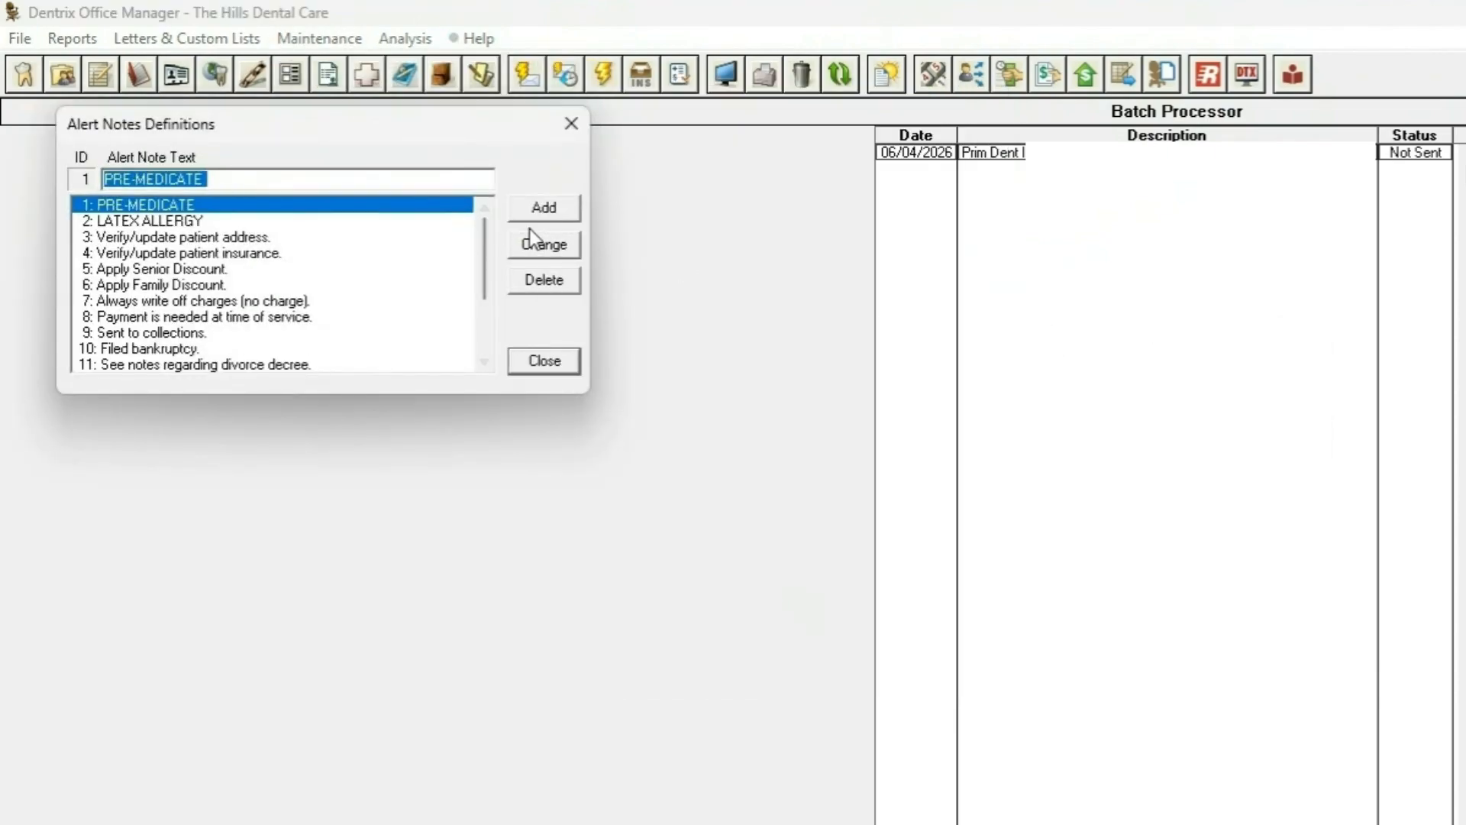
pyautogui.click(278, 270)
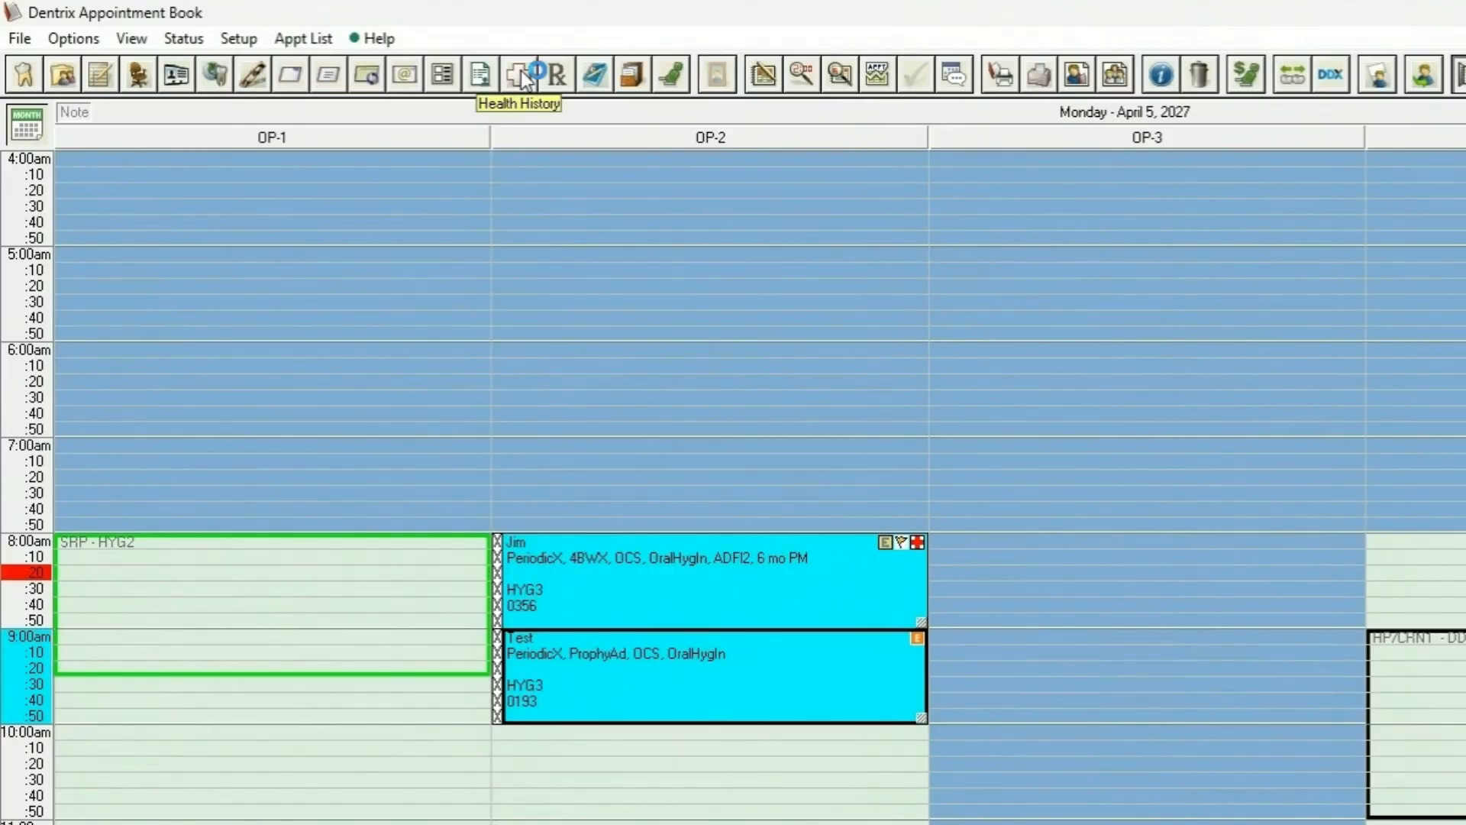
# - From the Appointment Book, open the Health History of the 9:00am OP-2 patient and maximize its window
pyautogui.click(521, 73)
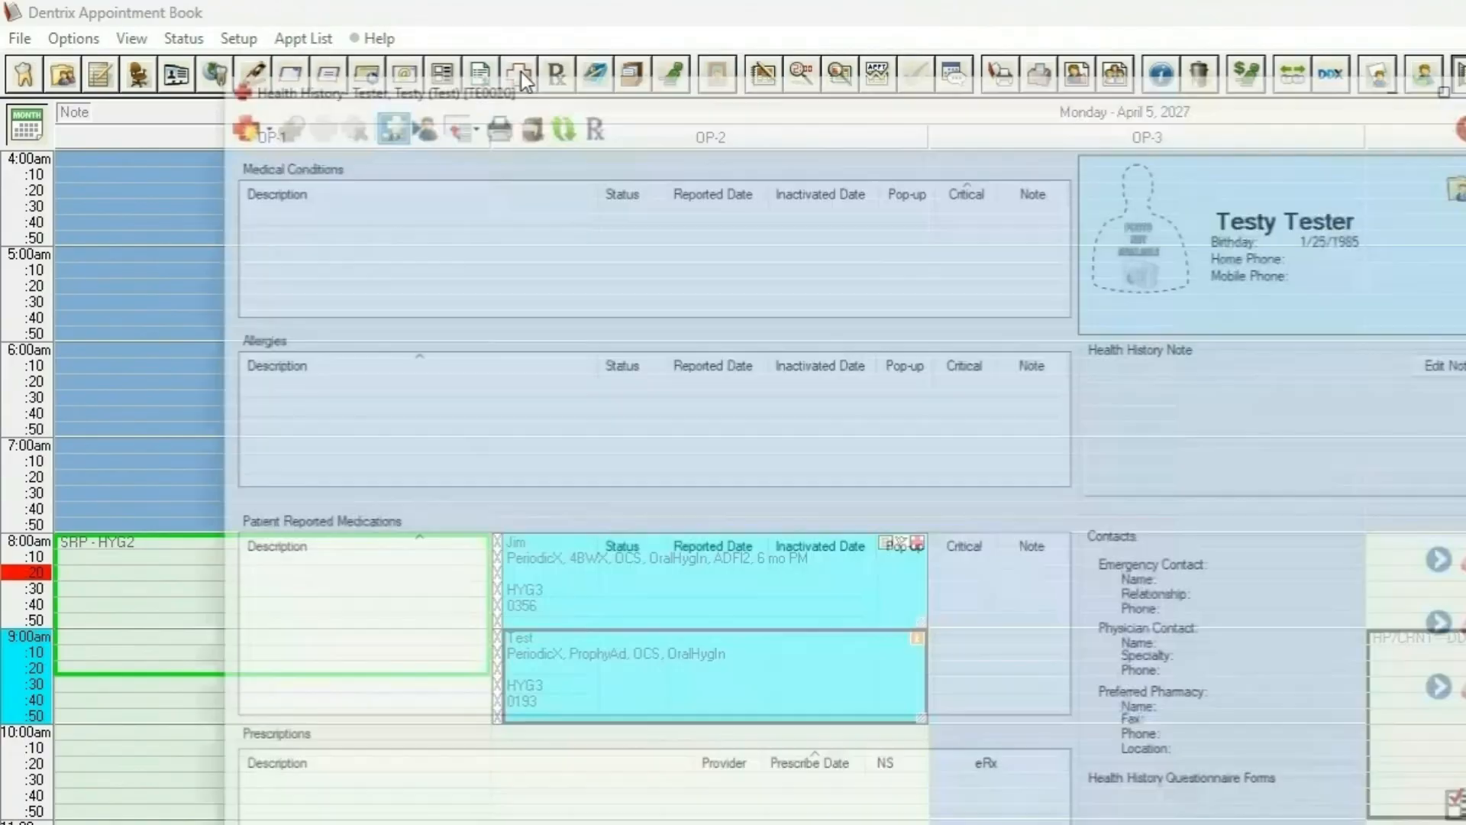
pyautogui.moveTo(633, 66)
pyautogui.mouseDown()
pyautogui.moveTo(571, 3)
pyautogui.moveTo(565, 16)
pyautogui.mouseUp()
pyautogui.doubleClick(566, 16)
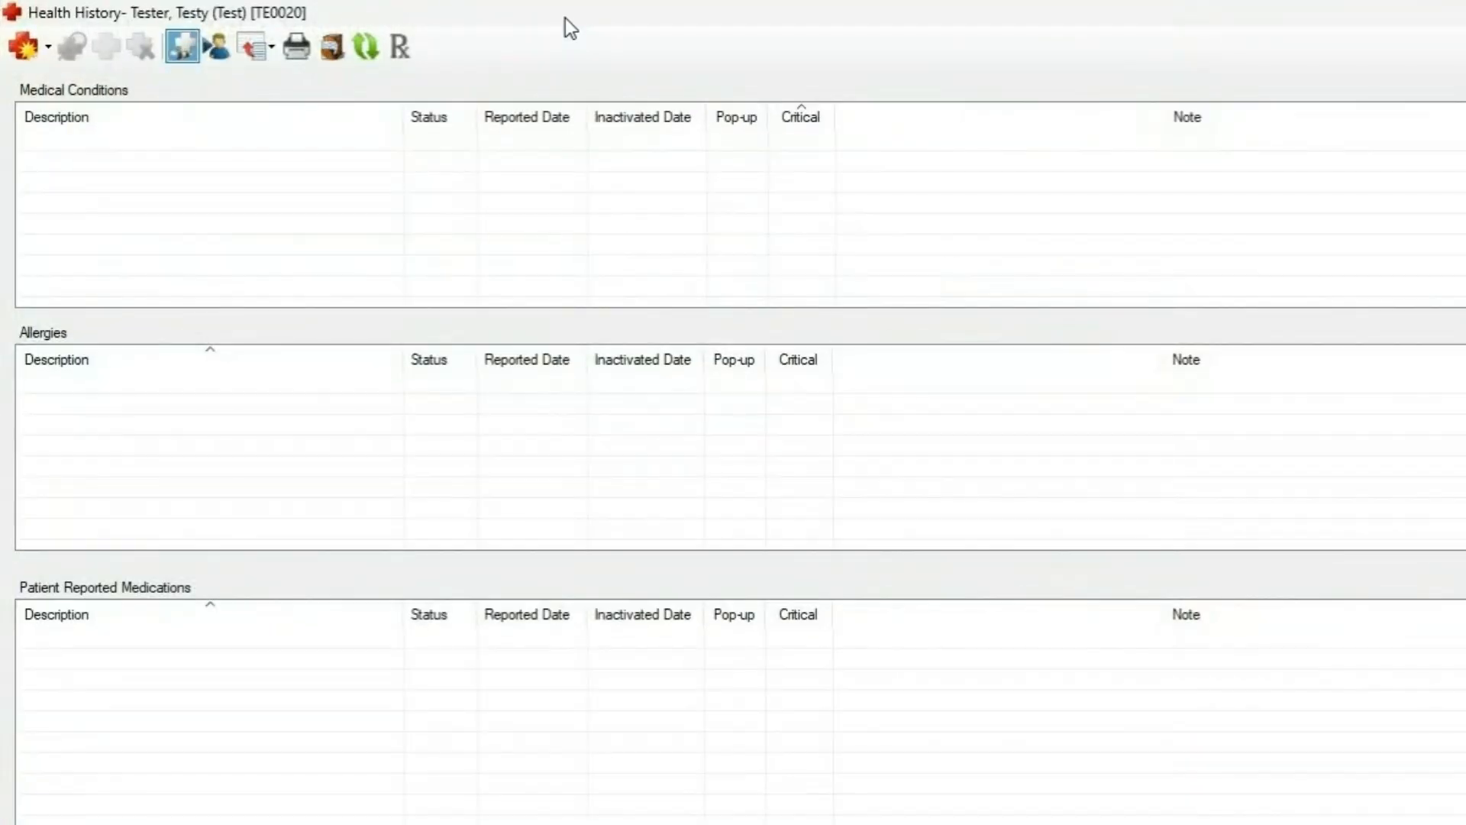